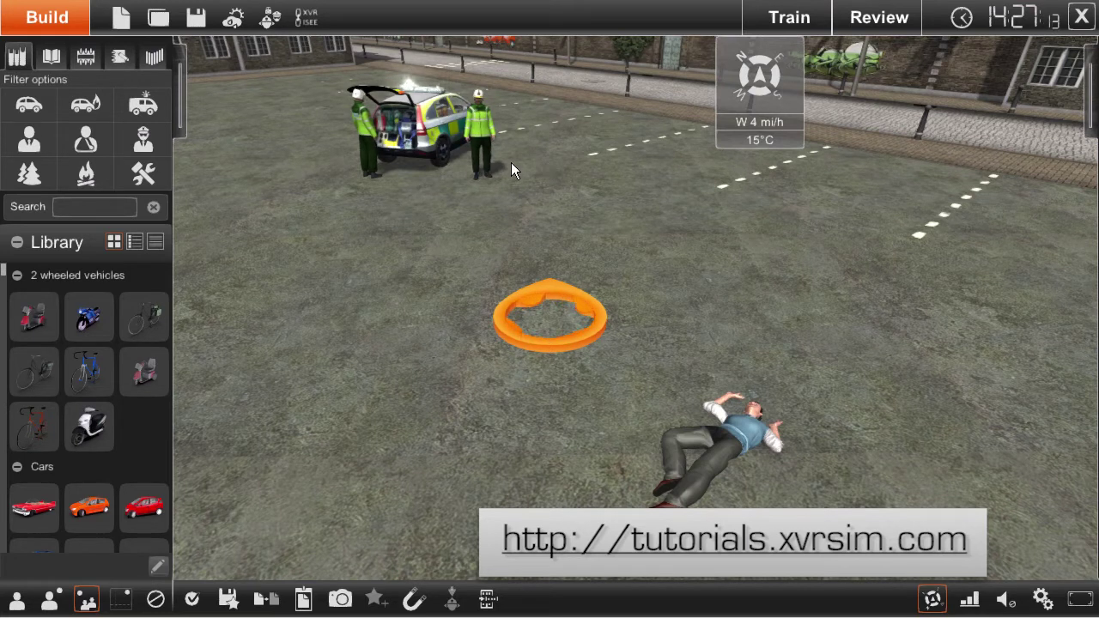
Check the properties of the paramedic standing beside the ambulance car and of the victim lying on the ground
click(481, 159)
drag(472, 166, 486, 160)
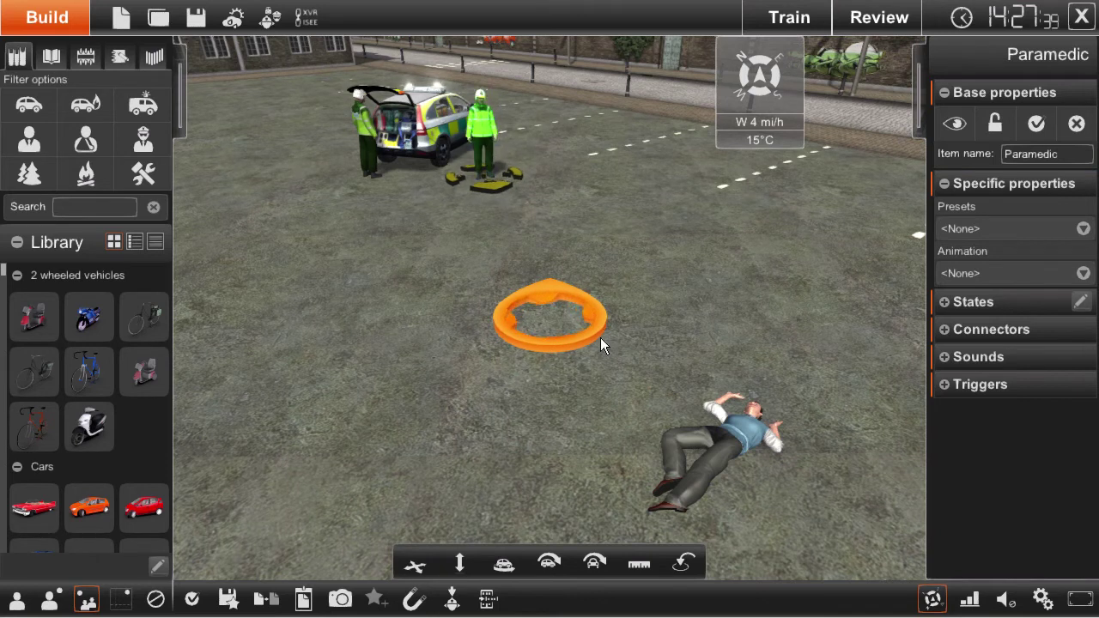
click(714, 451)
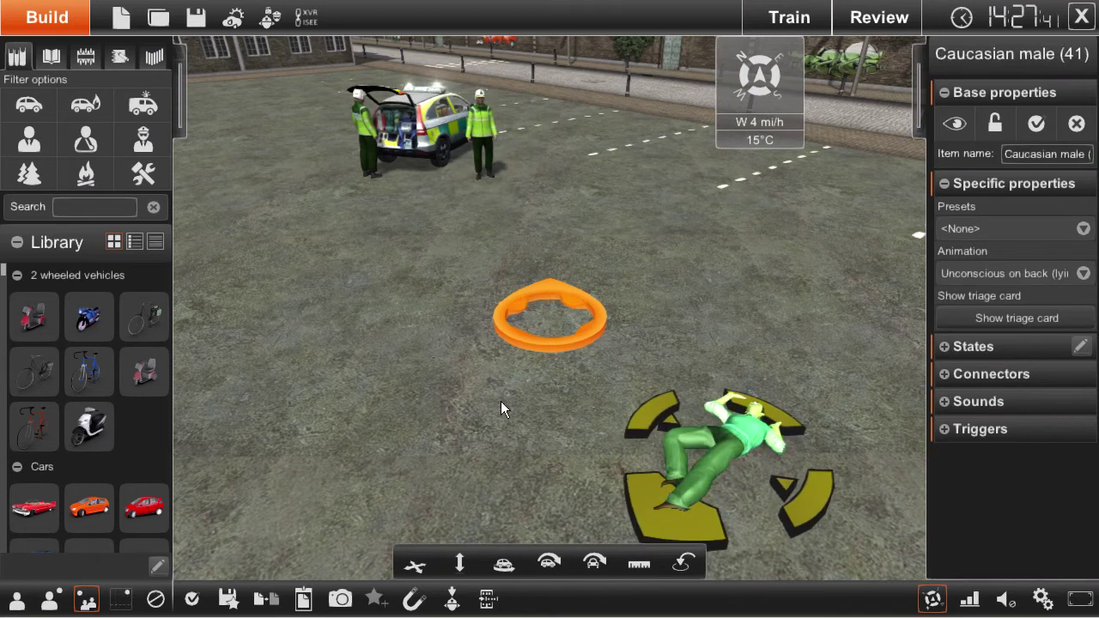
Place a teleport location in the scene and move it next to the victim lying on the ground
click(74, 50)
click(54, 159)
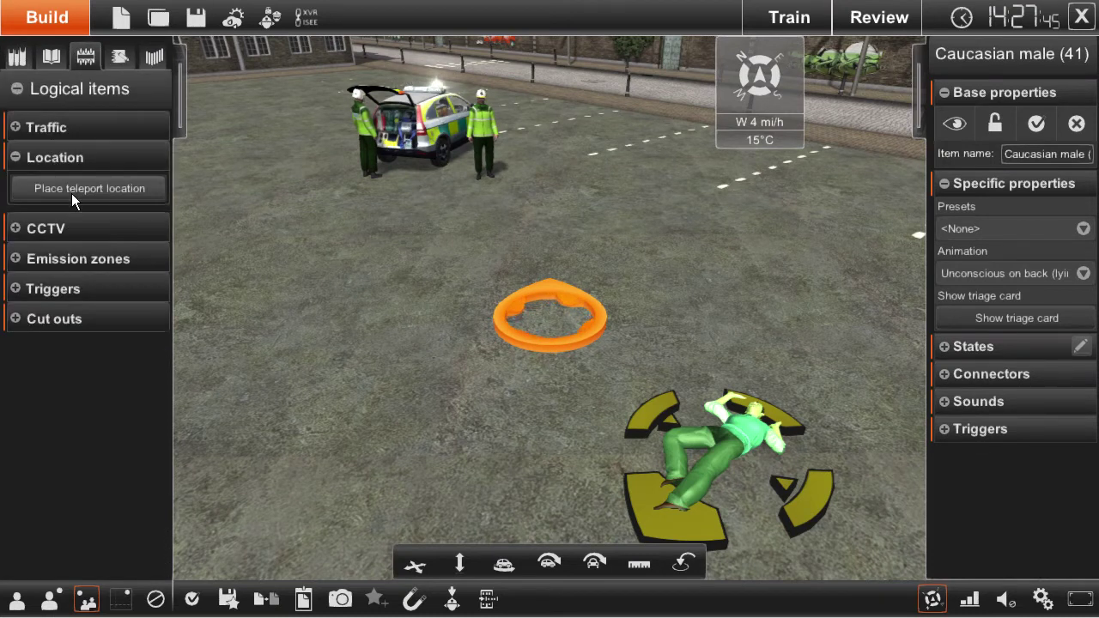
click(71, 193)
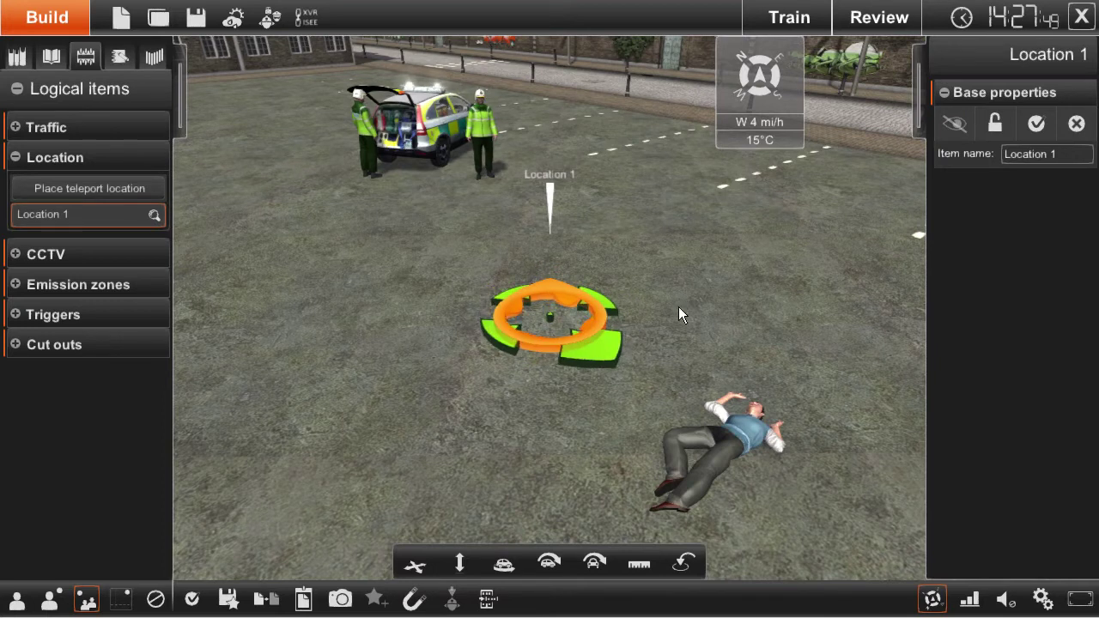
mouse_move(565, 330)
mouse_down()
mouse_move(581, 358)
mouse_move(659, 380)
mouse_move(729, 420)
mouse_move(730, 438)
mouse_move(717, 439)
mouse_up()
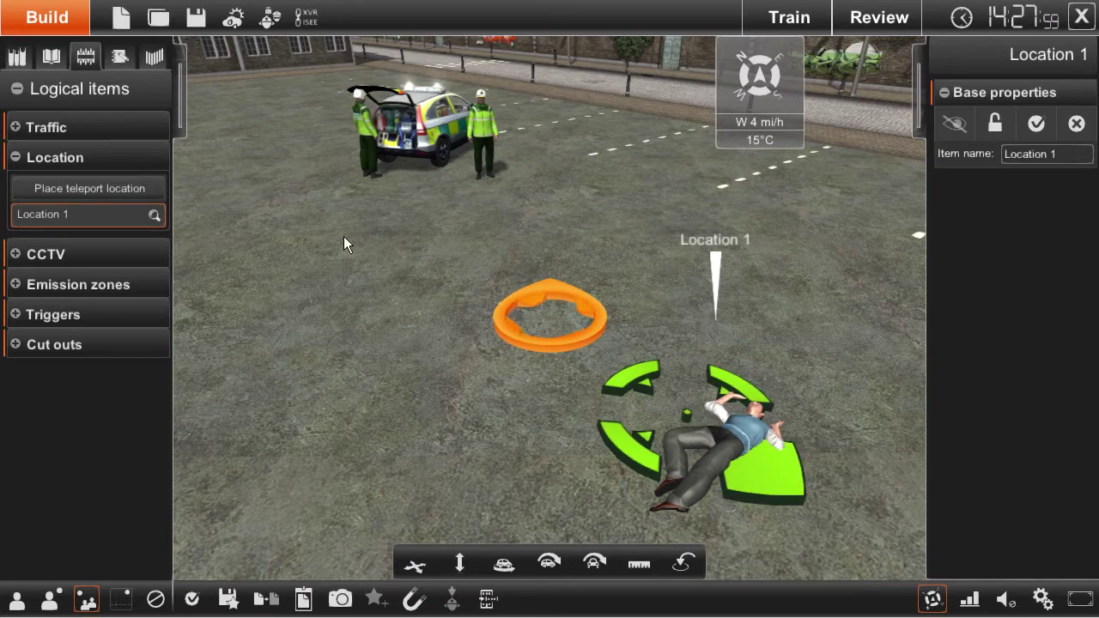
Save the current posture of the paramedic beside the car as a state named "standing"
click(486, 136)
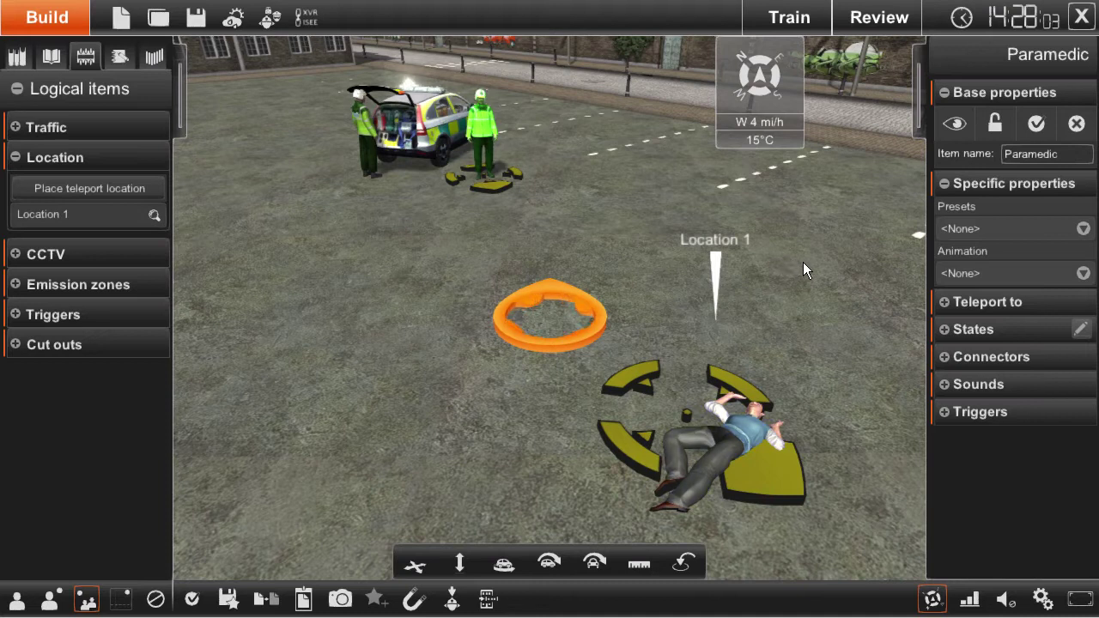
click(957, 330)
click(996, 358)
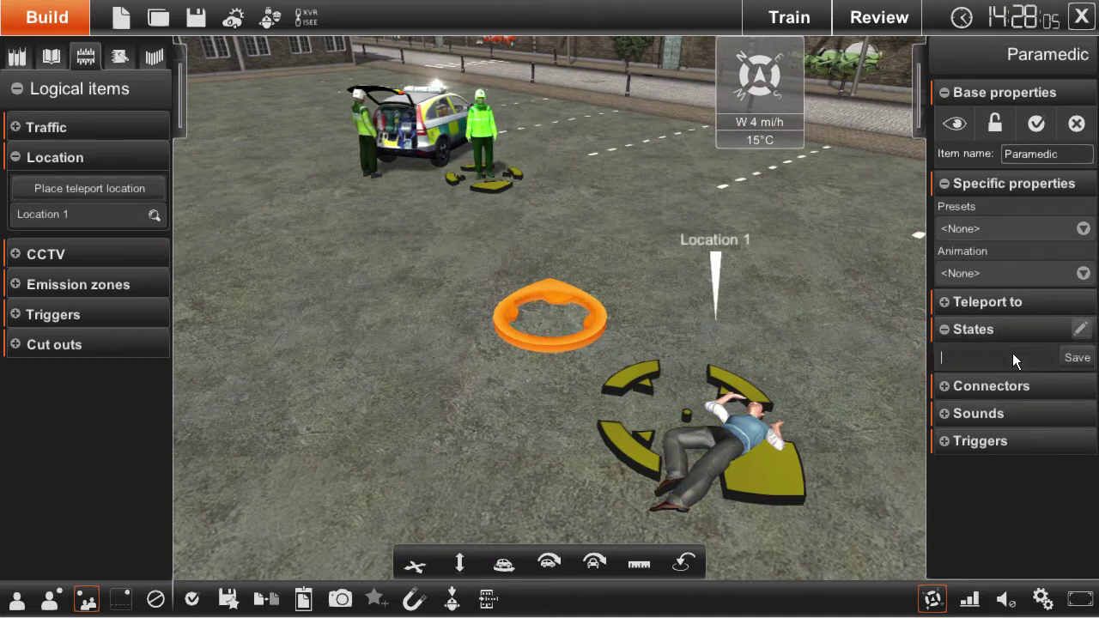
text(standing)
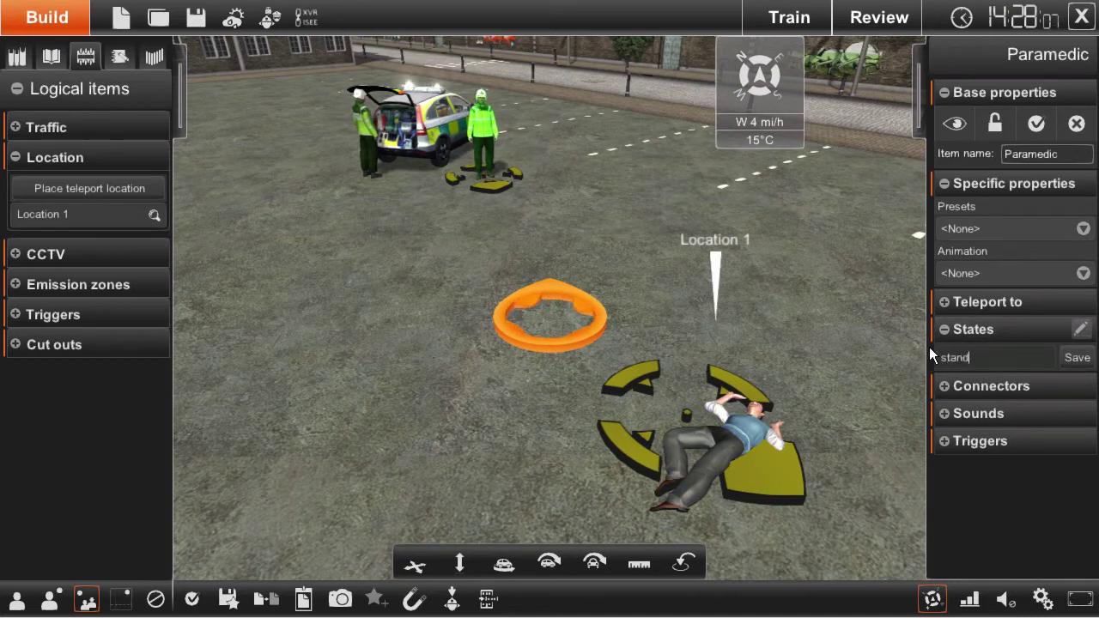
click(1077, 357)
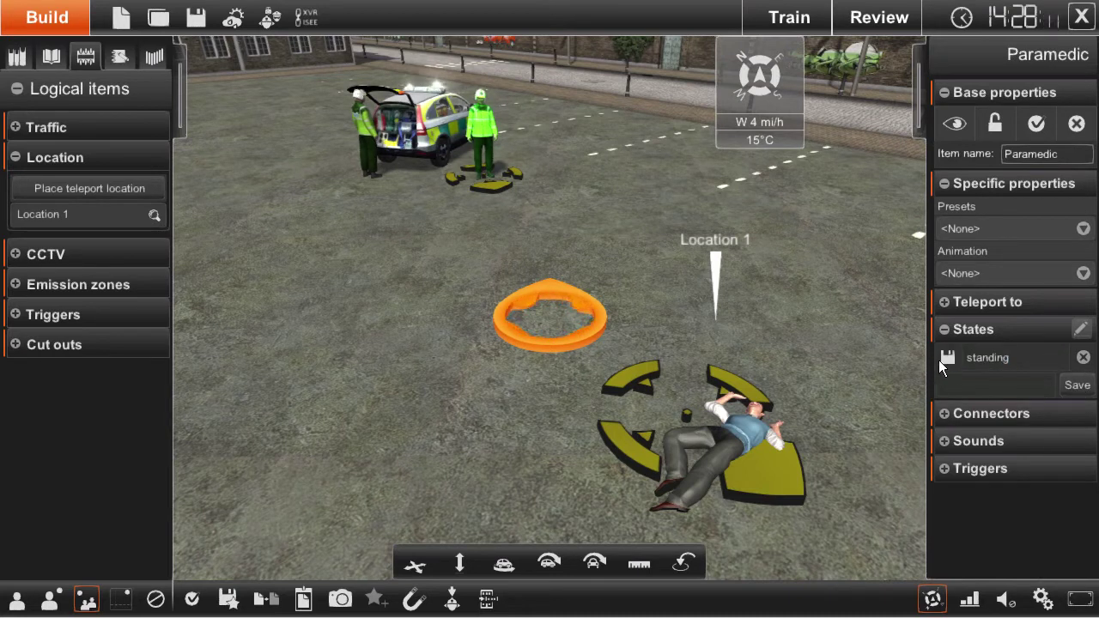
Give the paramedic the Rescue - Generic animation Examining victim and save it as a state named "examining"
click(969, 273)
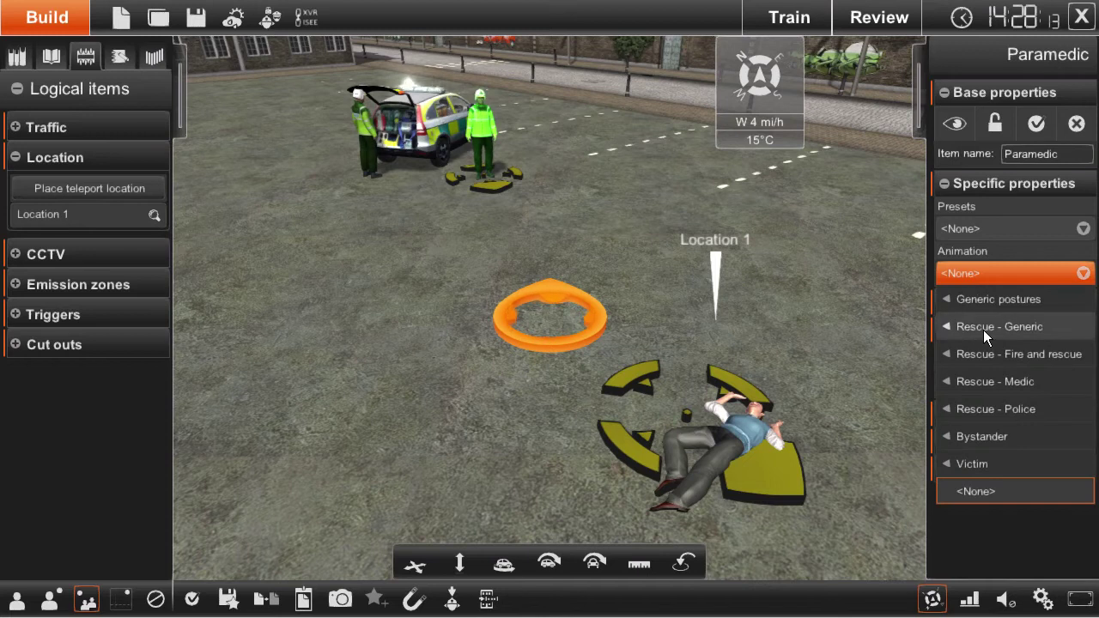
click(983, 330)
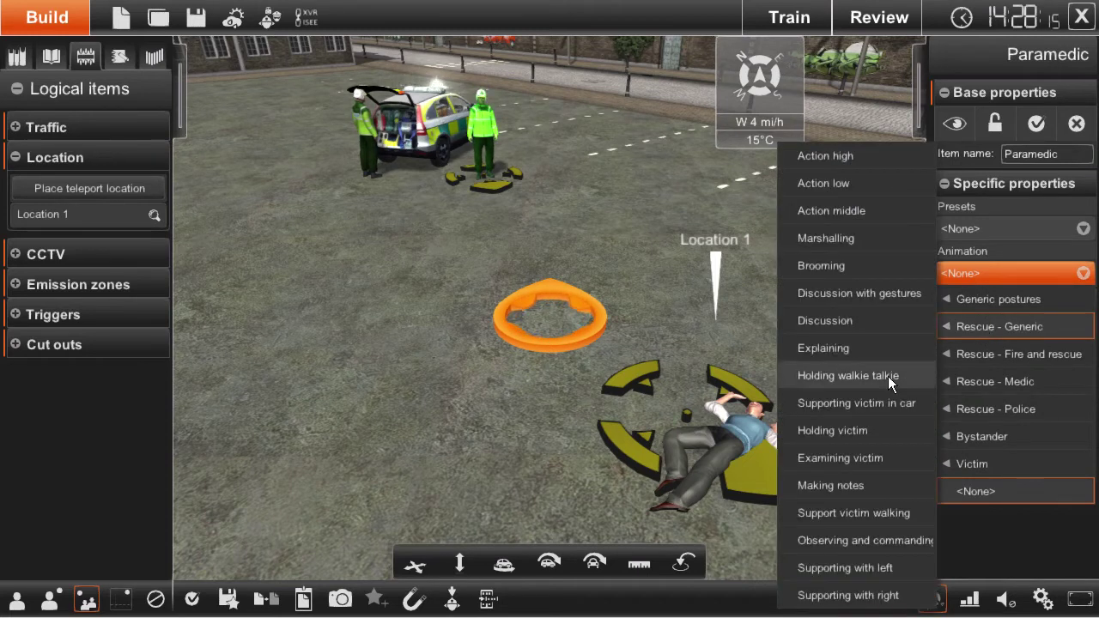
click(852, 461)
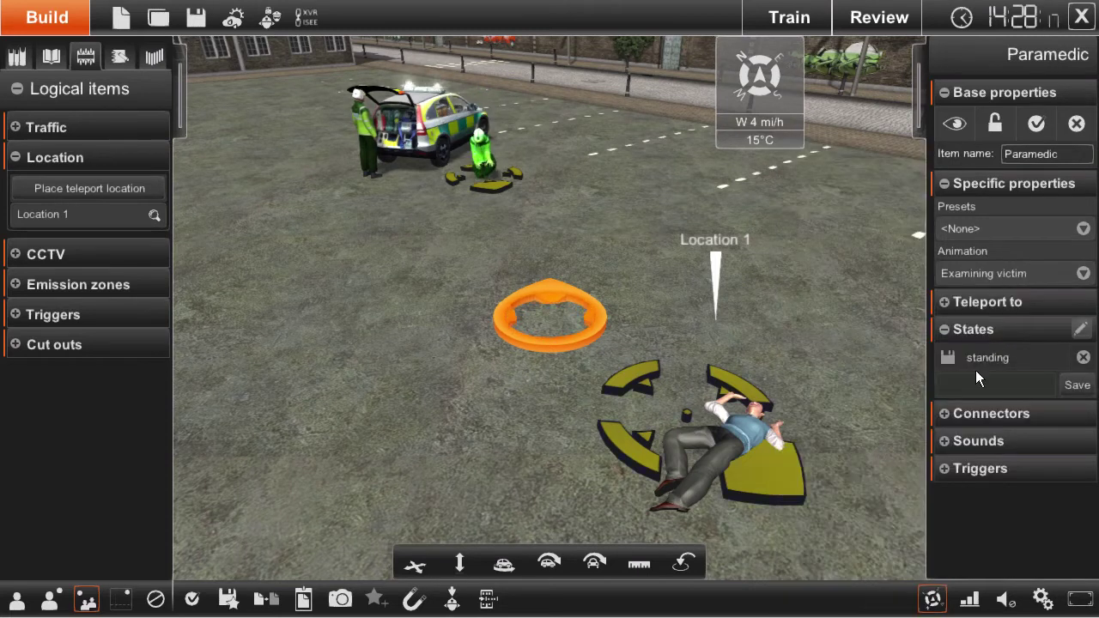
text(examn)
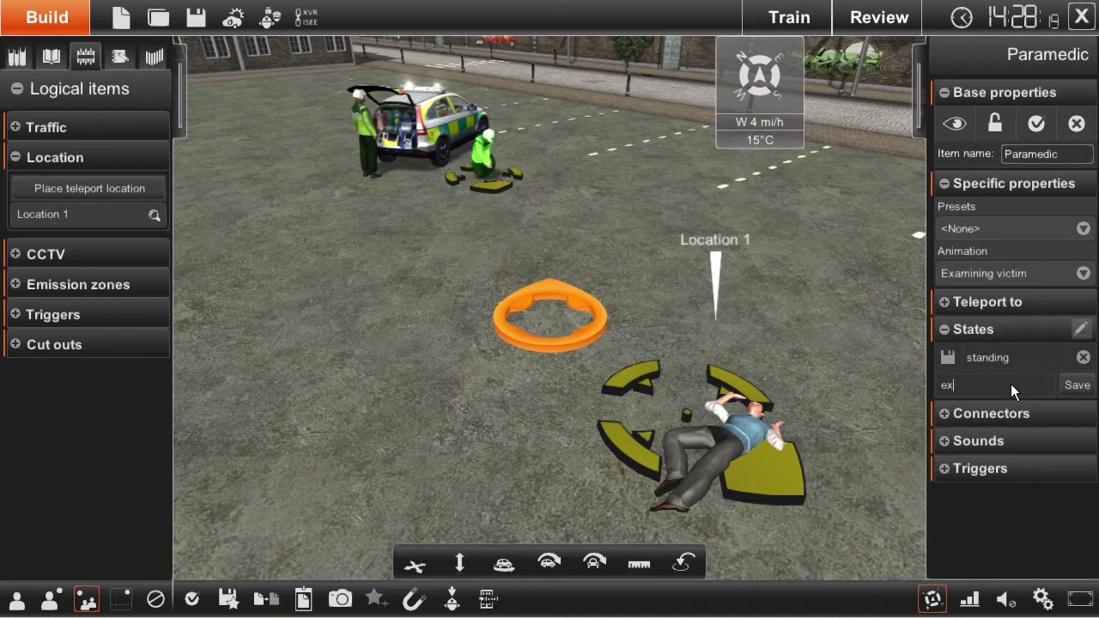
key(BackSpace)
text(ining)
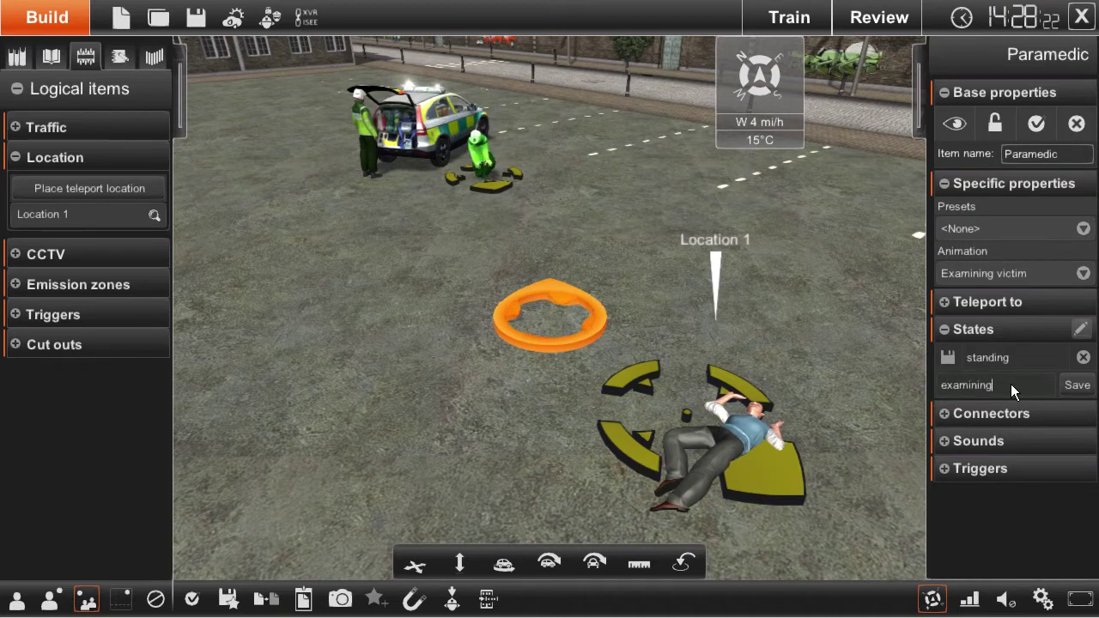
click(1073, 386)
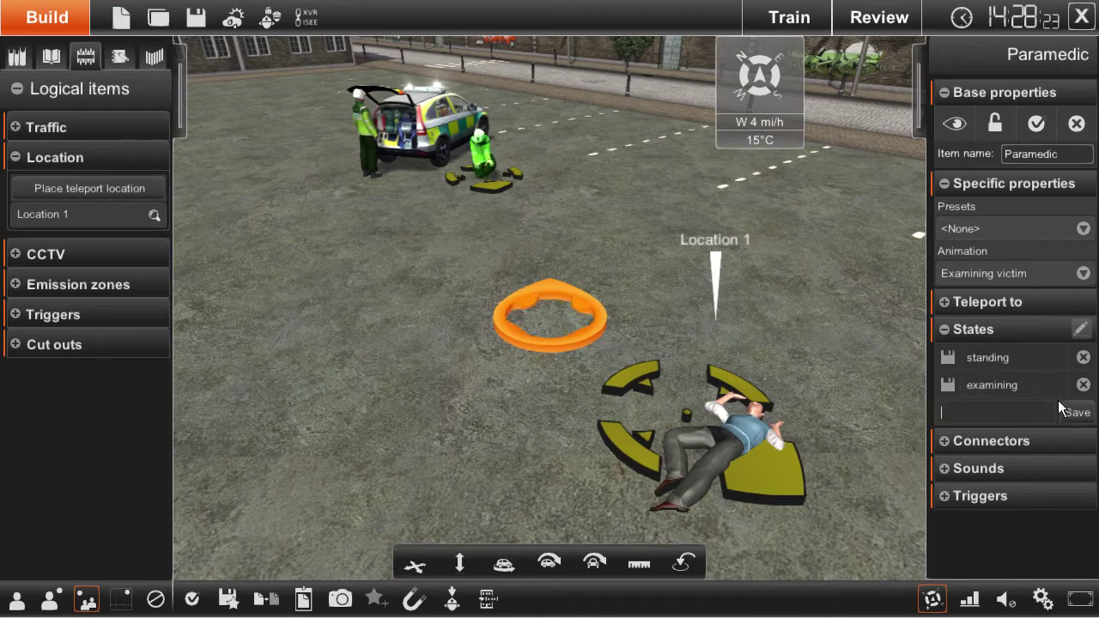
Change the paramedic's animation to the Rescue - Medic option CPR (mouth to mouth) and save it as a state named "cpr"
click(989, 275)
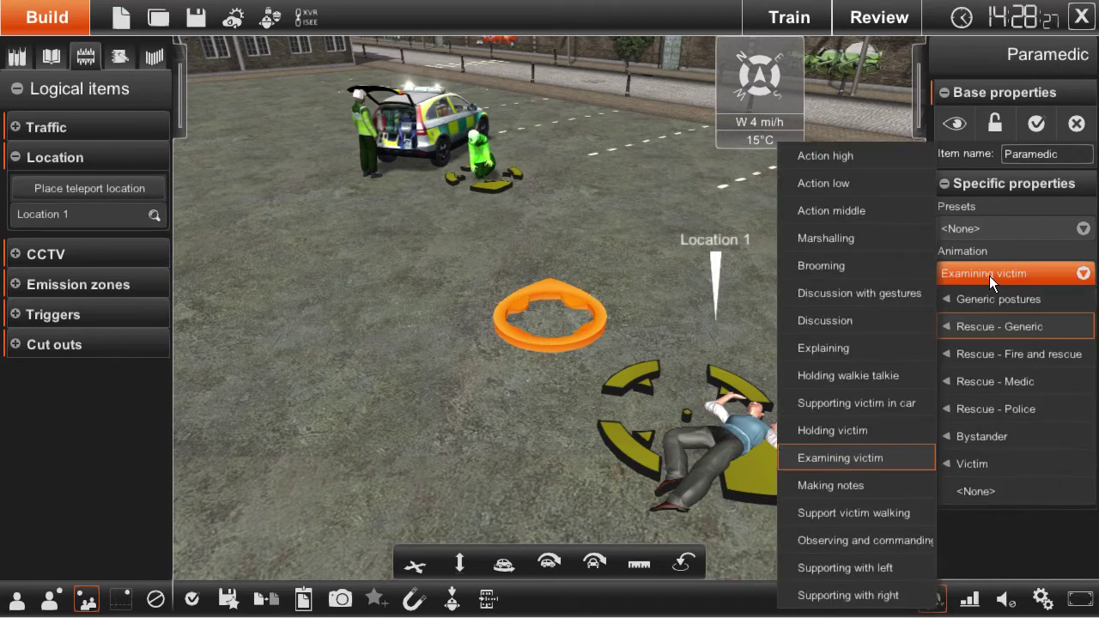
click(993, 379)
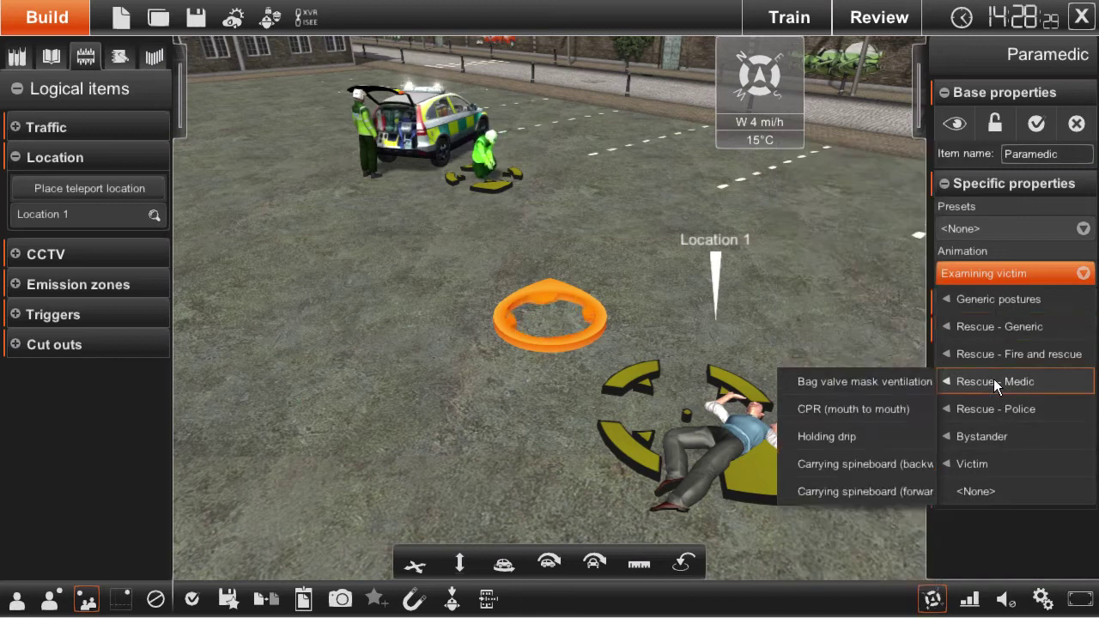
click(900, 408)
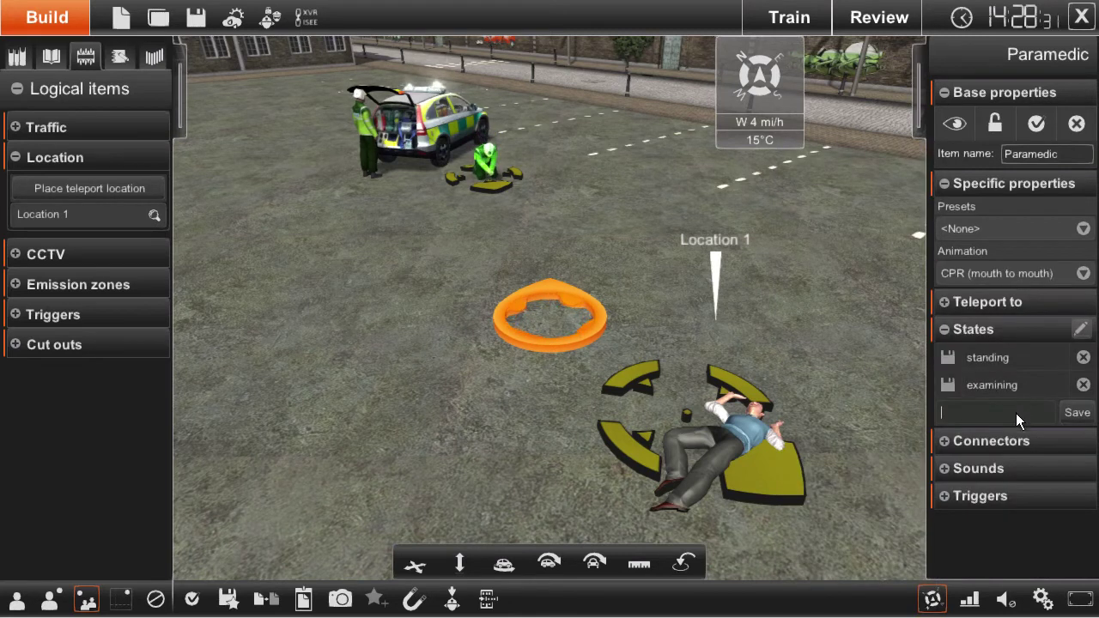
text(cpr)
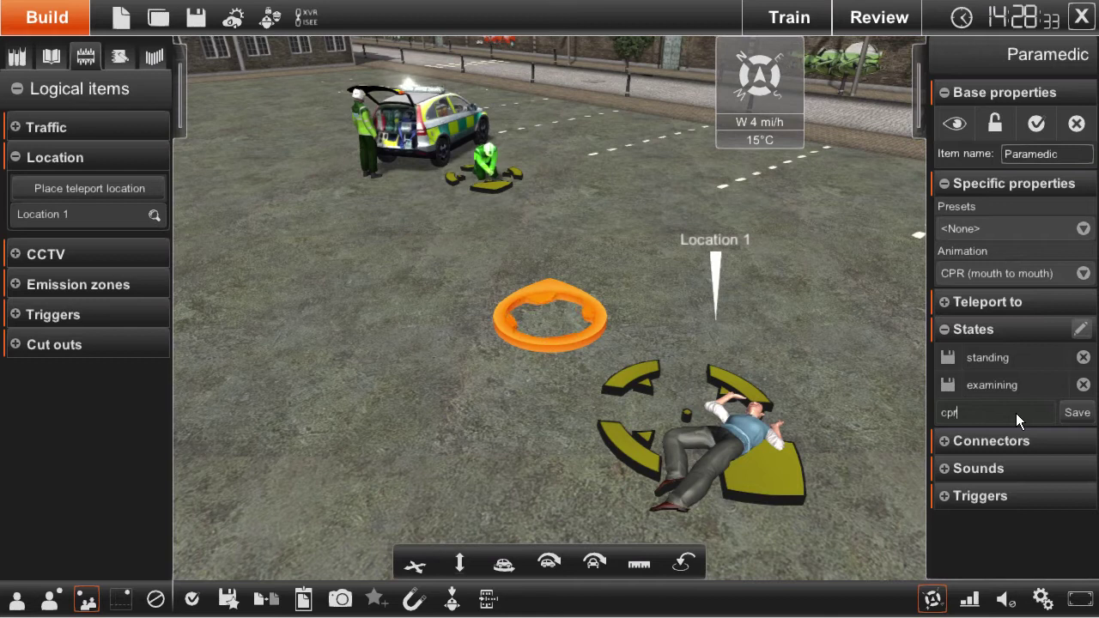
click(1075, 413)
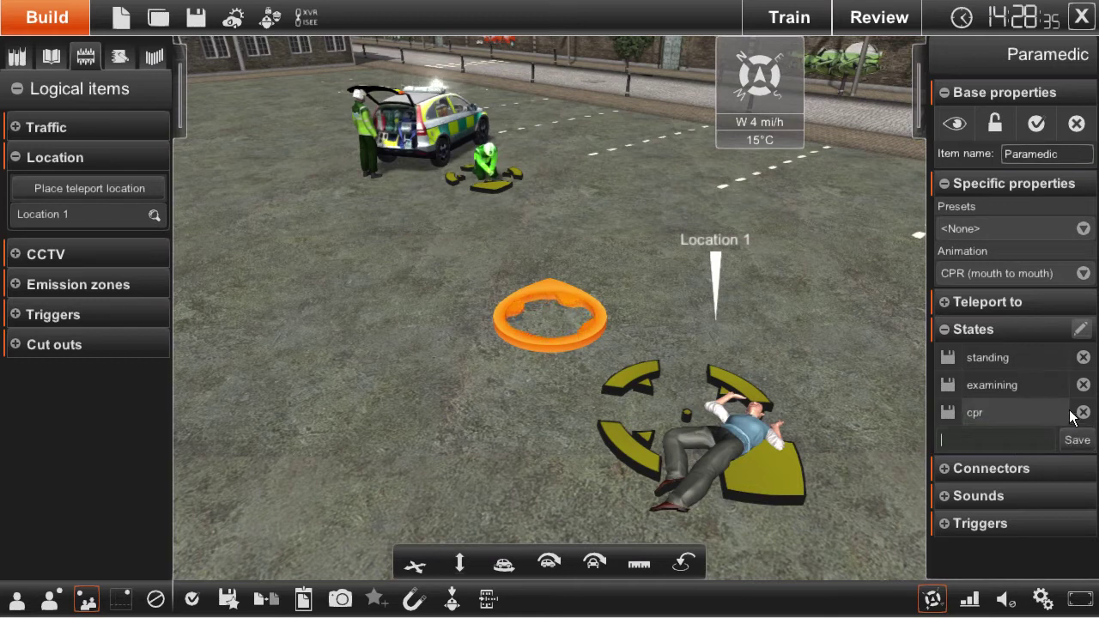
Create an event category named "Paramedic"
click(153, 57)
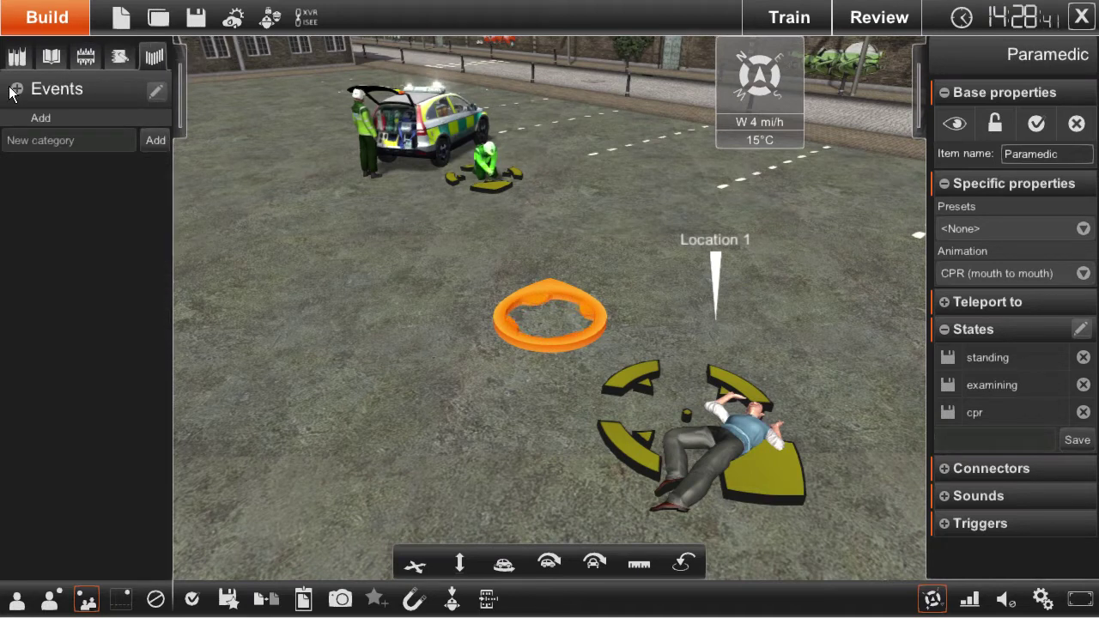
click(80, 146)
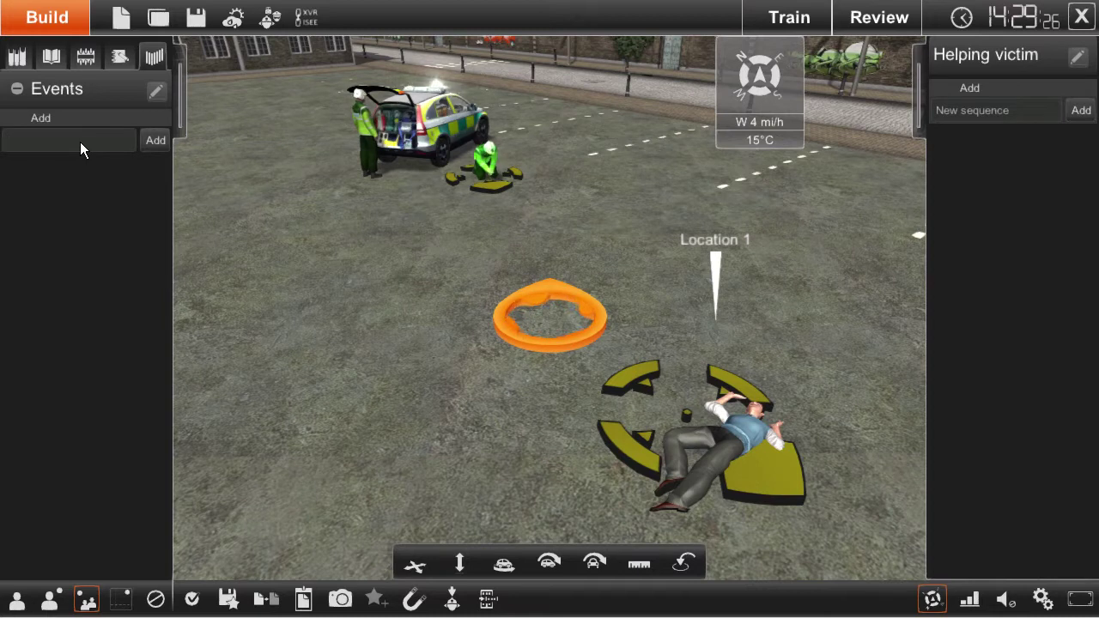
text(P)
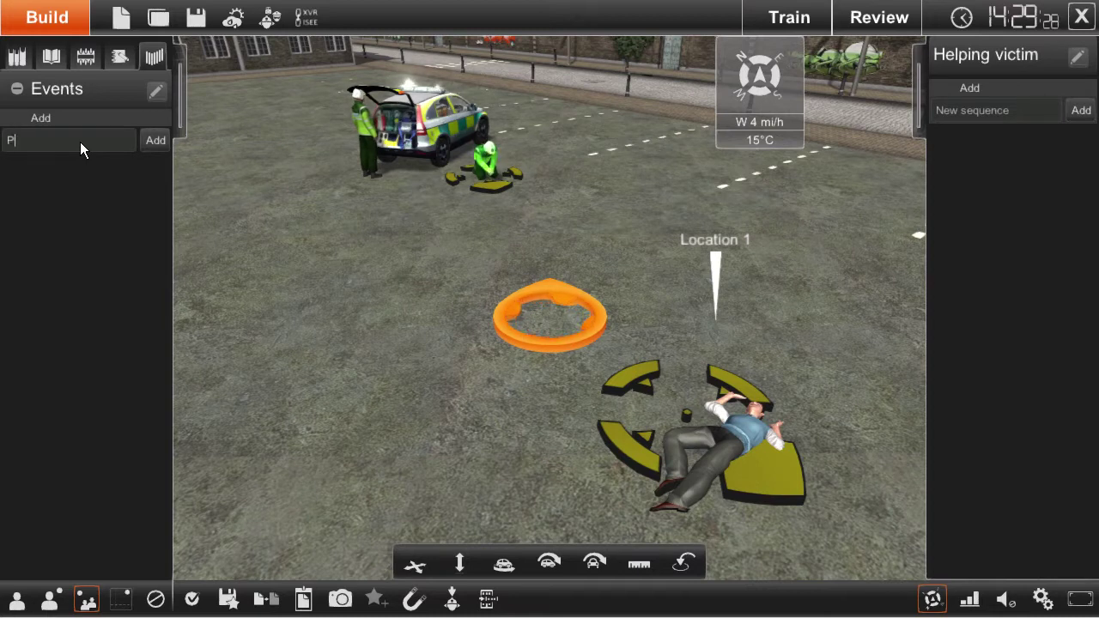
text(aramedic)
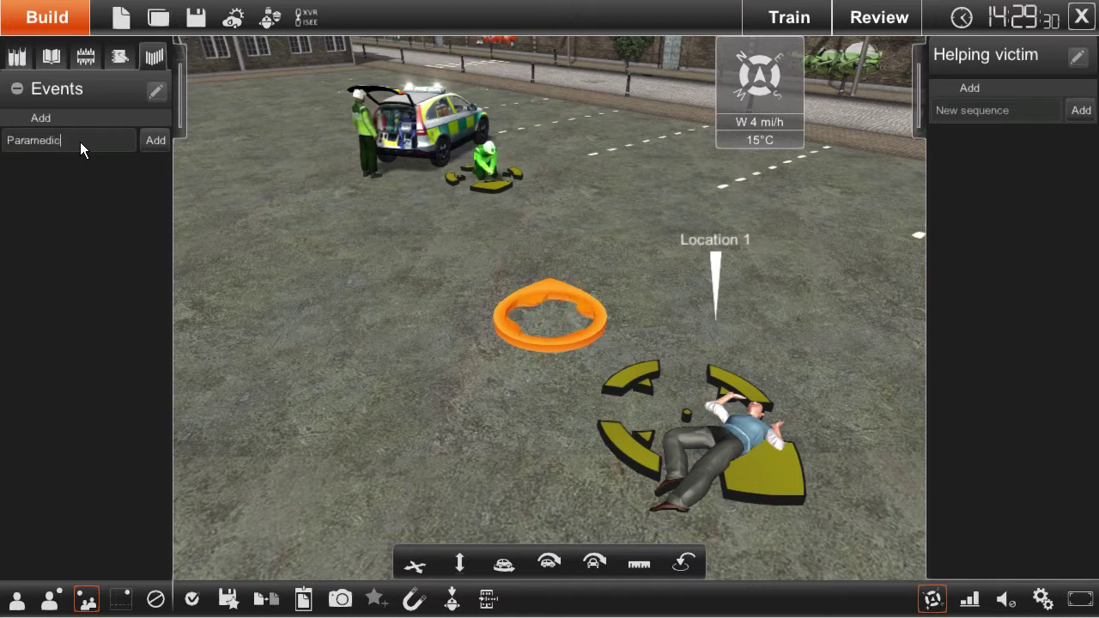
click(152, 140)
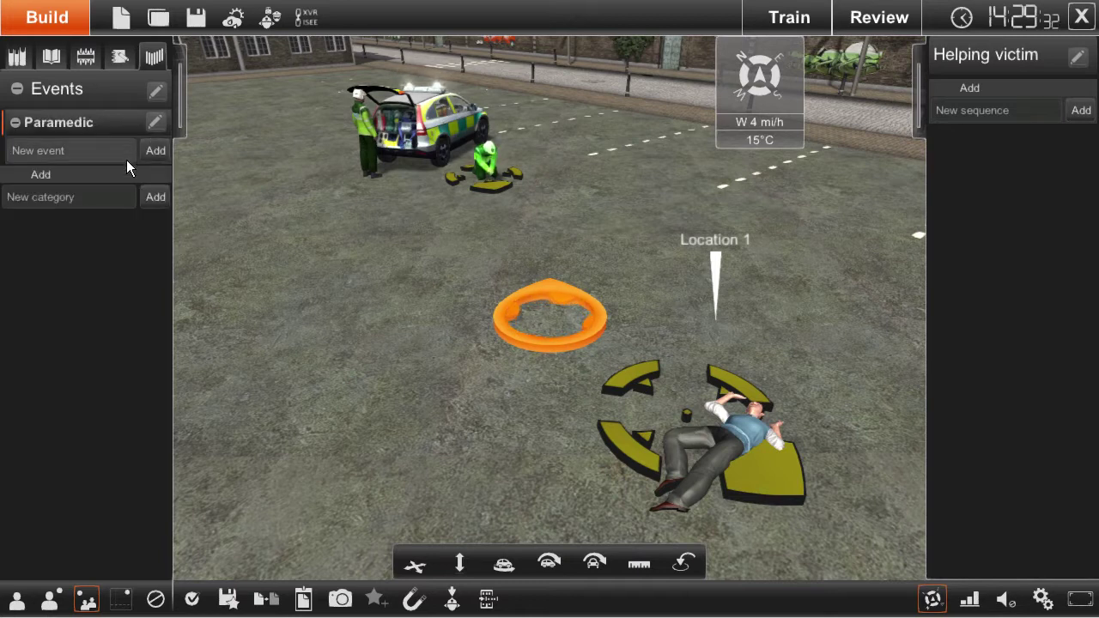
Add an event named "Helping victim" to the Paramedic category
click(91, 146)
drag(115, 150, 3, 151)
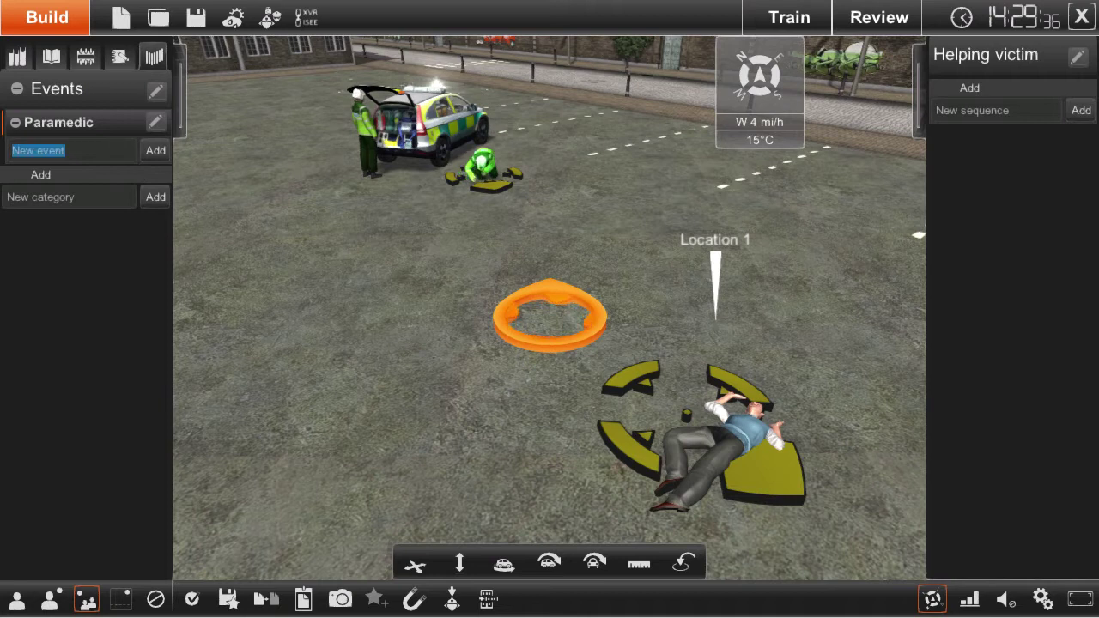
text(He)
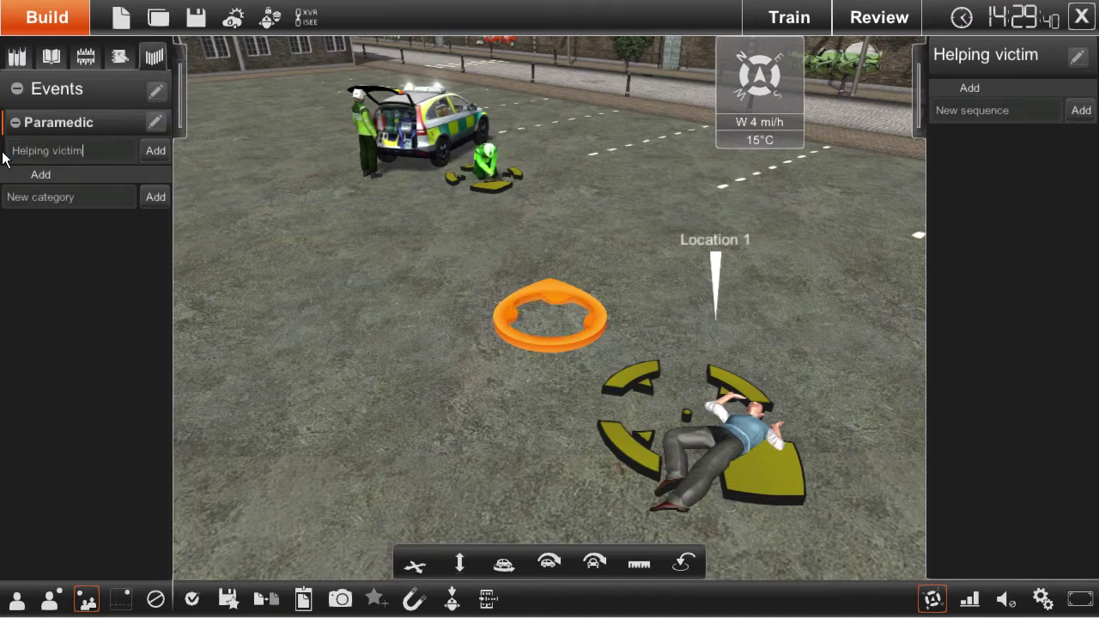
text(lping victim)
click(151, 150)
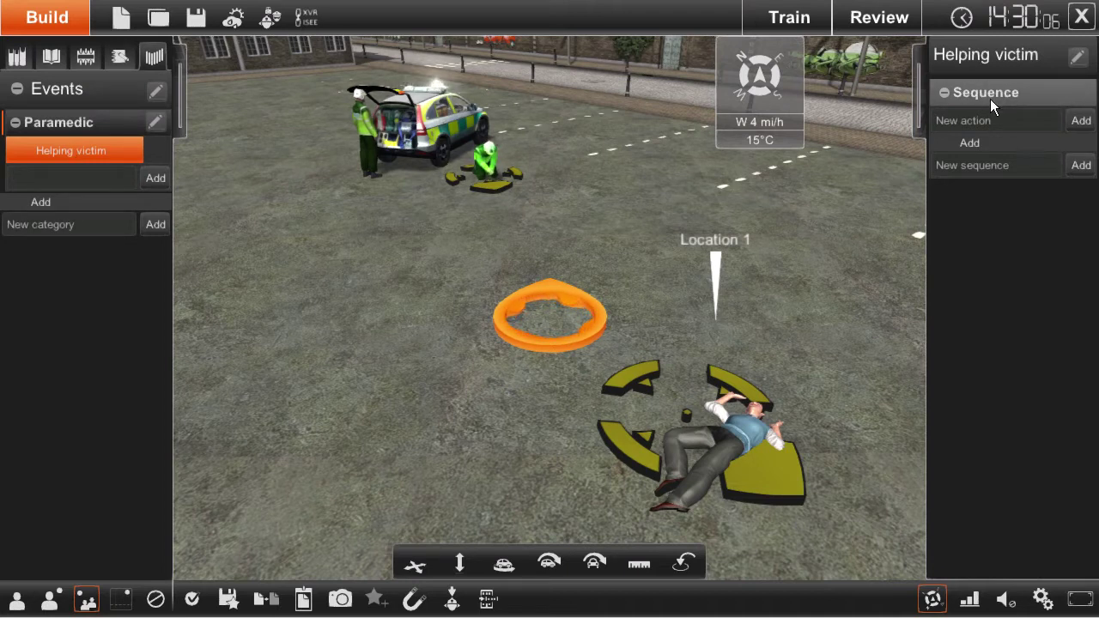
Add a sequence named "Walk to victim" to the Helping victim event
click(1021, 163)
text(Walk to victim)
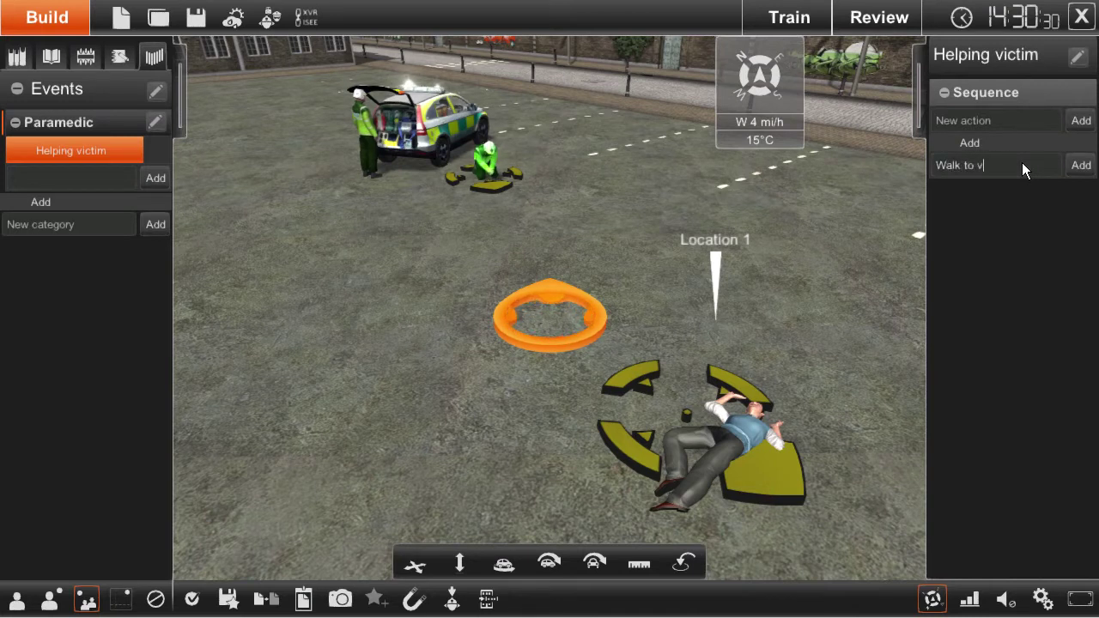
click(1076, 166)
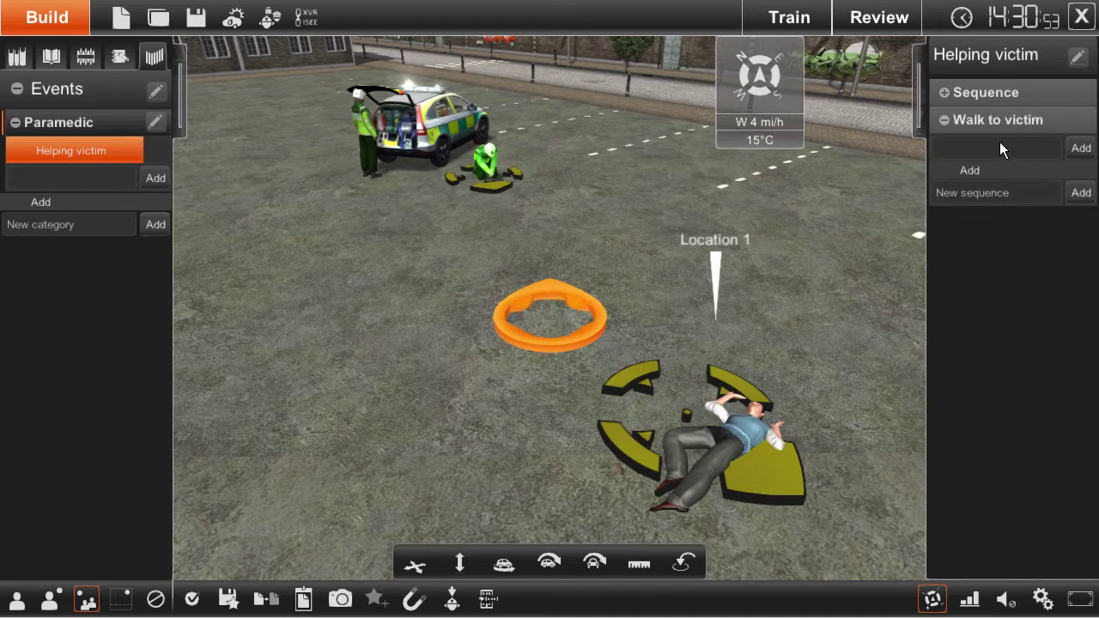
Add an action named "Walk to victim" to the Walk to victim sequence and set its type to Move to action
text(Walk to vi)
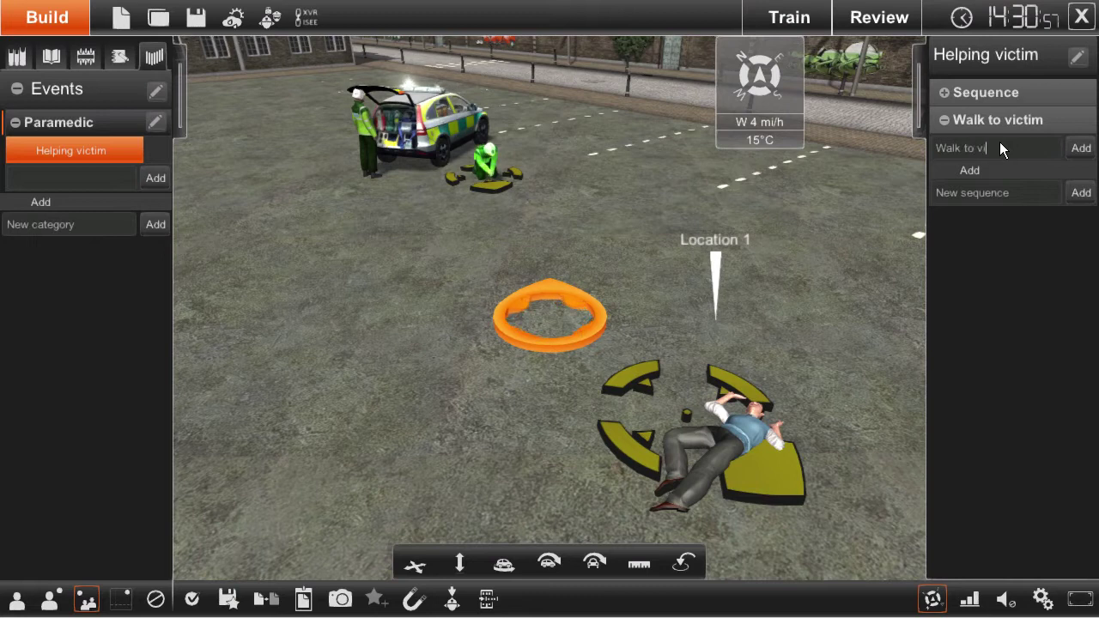
text(ctim)
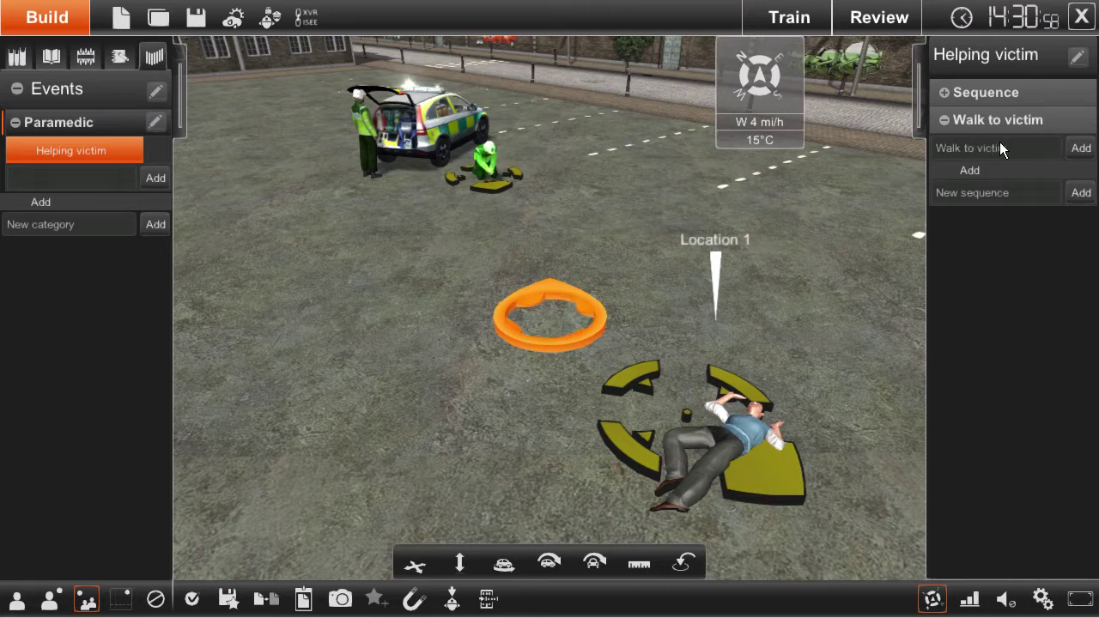
click(1080, 147)
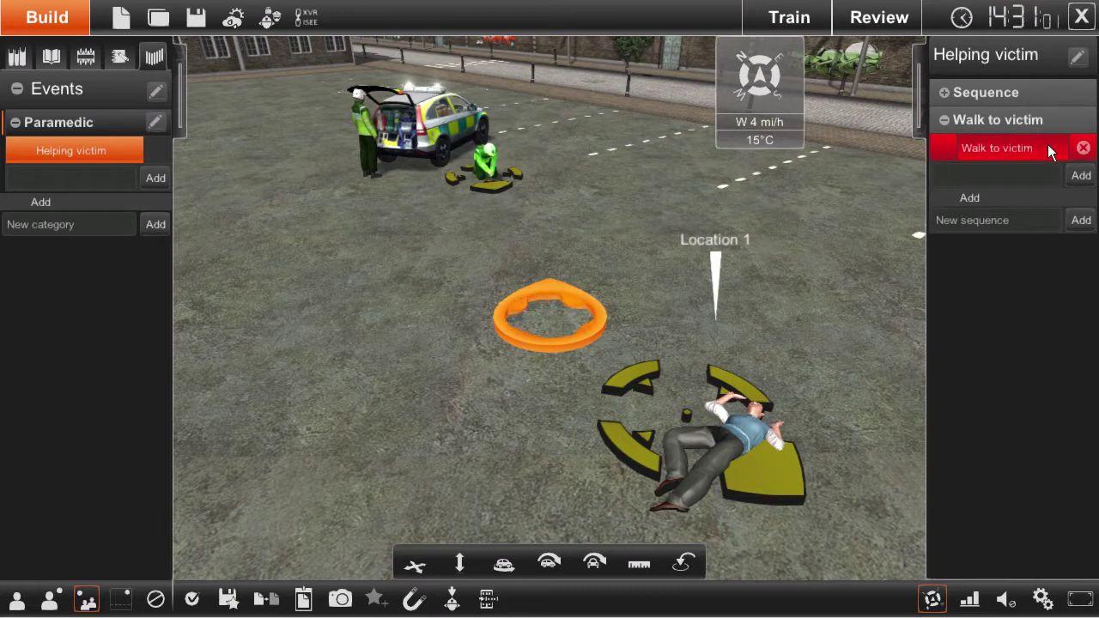
click(1047, 148)
click(1035, 145)
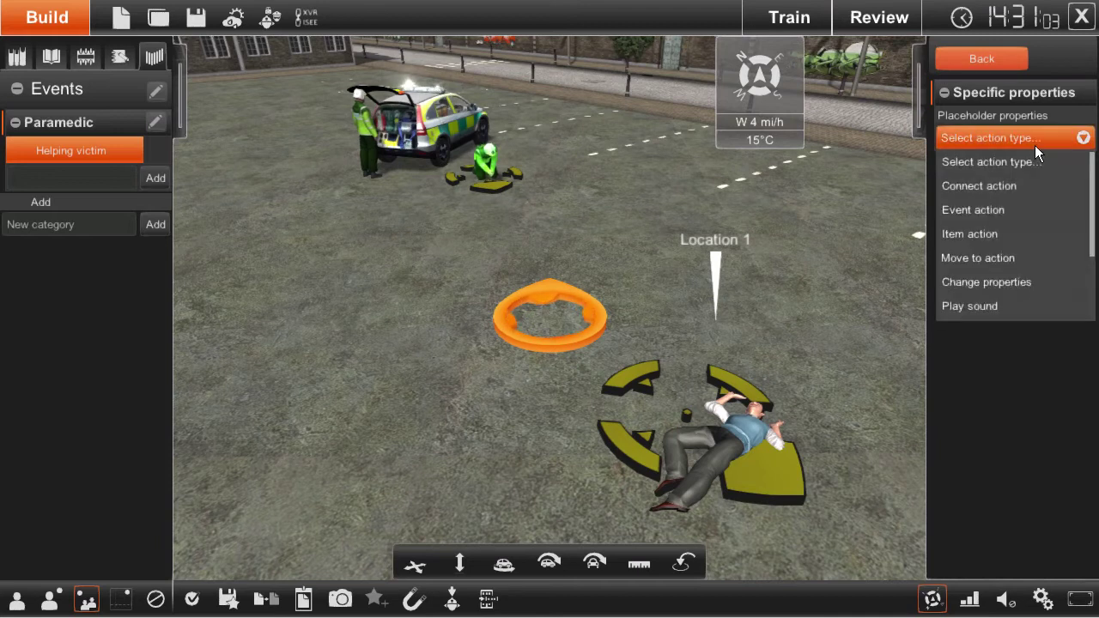
click(1050, 257)
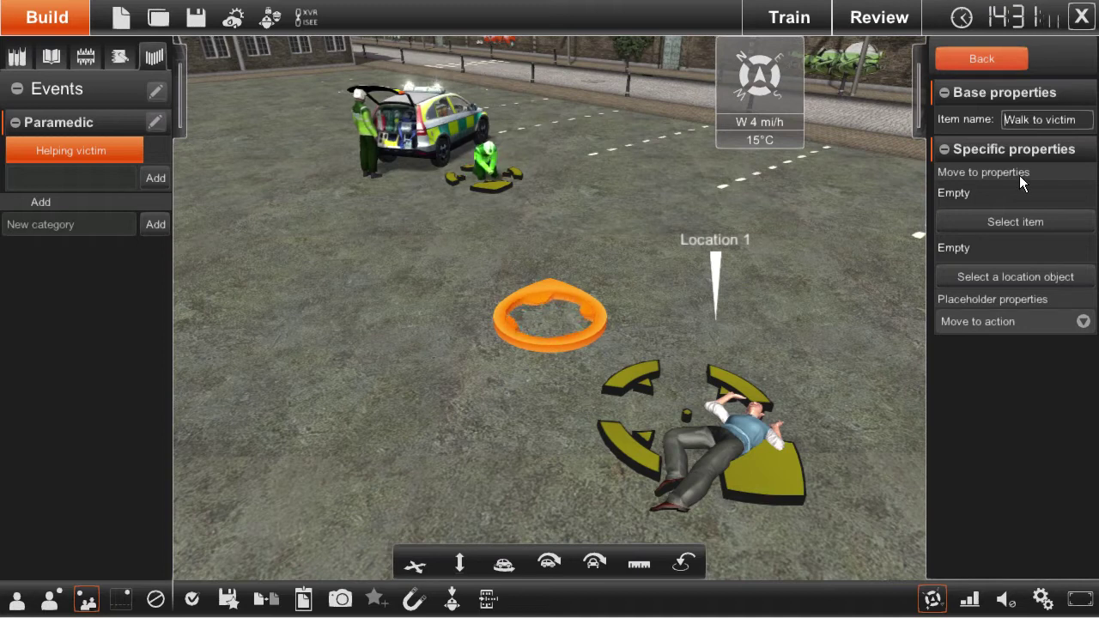
Assign the sitting paramedic as the item of the Walk to victim action and Location 1 as its destination
click(1011, 221)
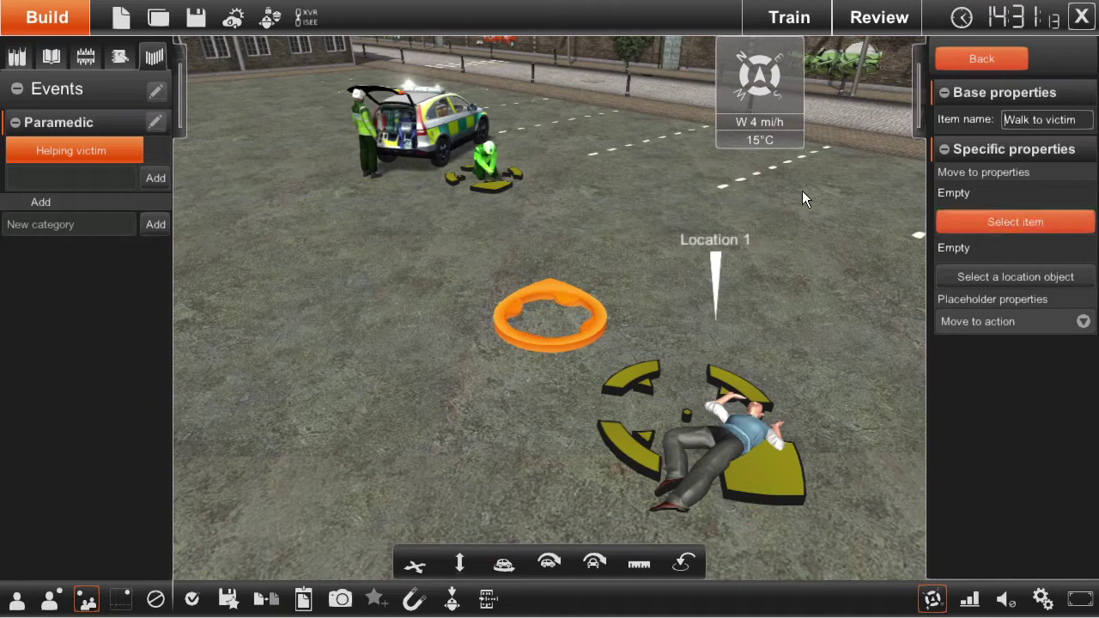
click(479, 163)
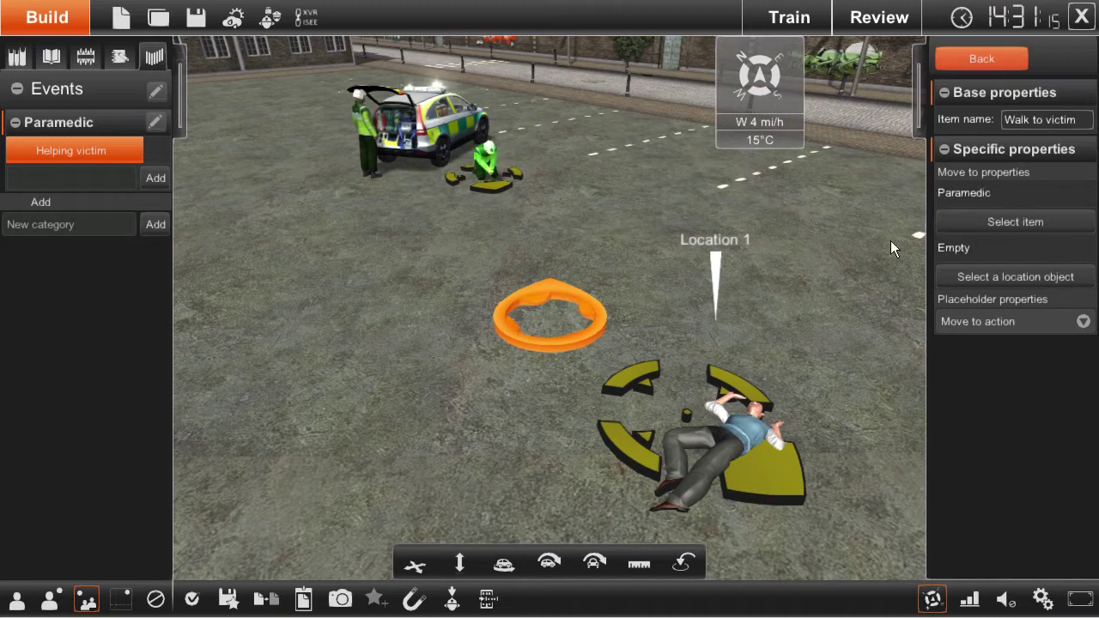
click(1018, 271)
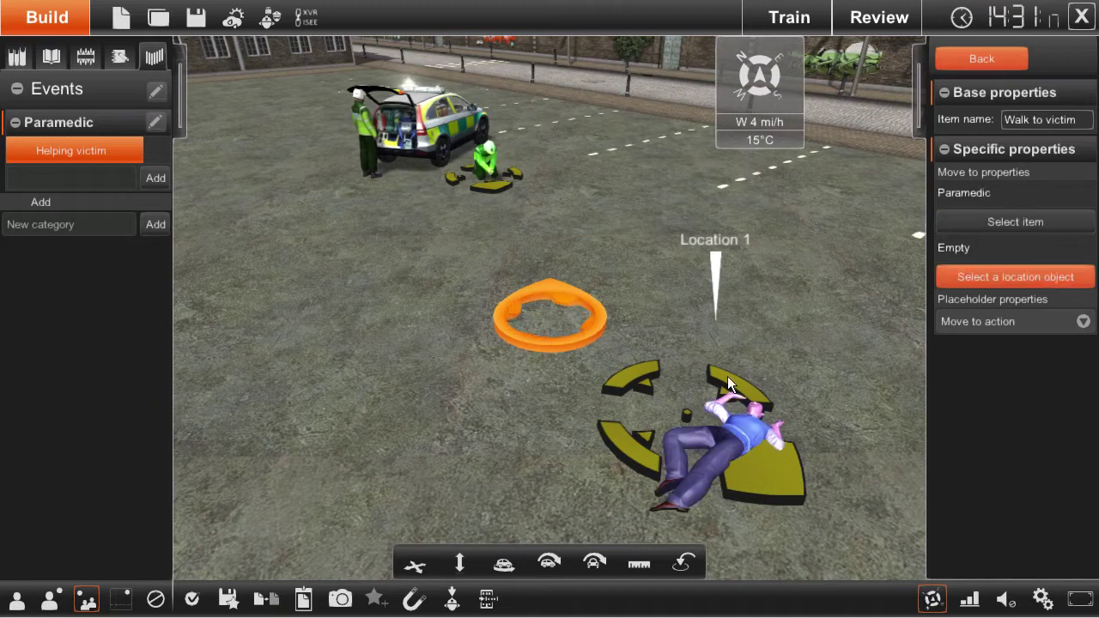
click(627, 378)
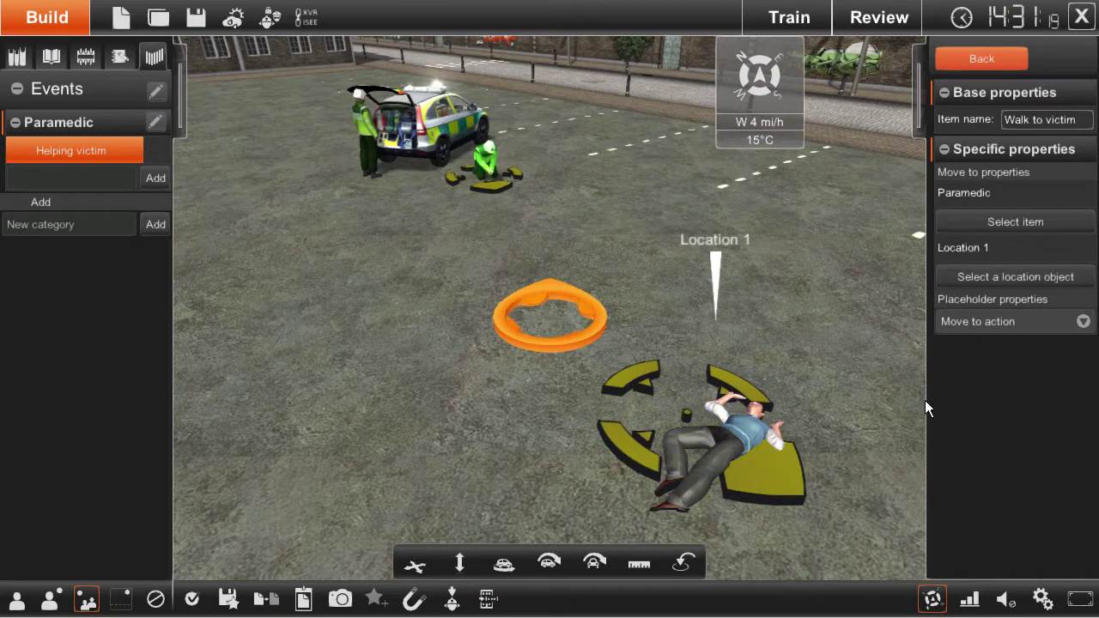
click(959, 52)
Switch the paramedic to the saved standing state and deselect the figure
click(481, 160)
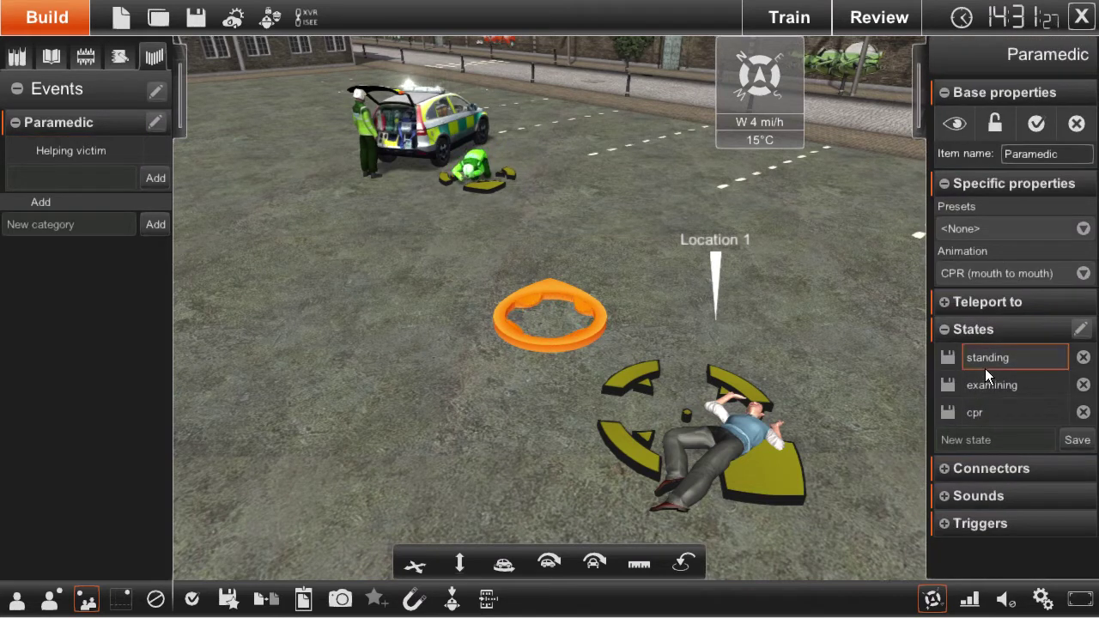
click(985, 369)
click(662, 306)
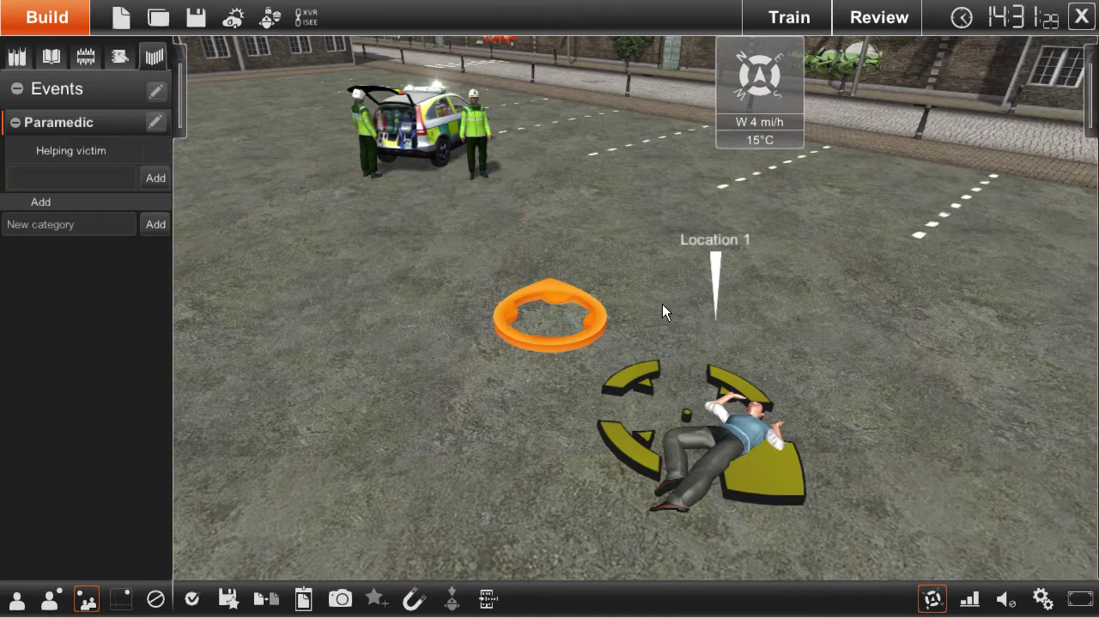
Add a sequence named "Examining victim" to the Helping victim event
click(74, 151)
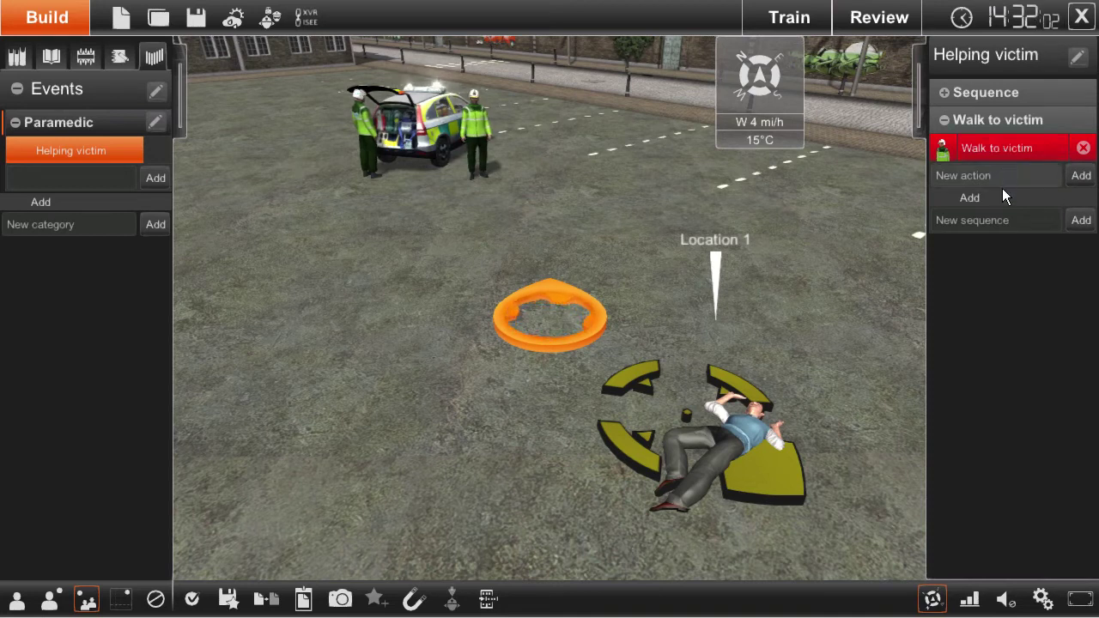
click(1002, 220)
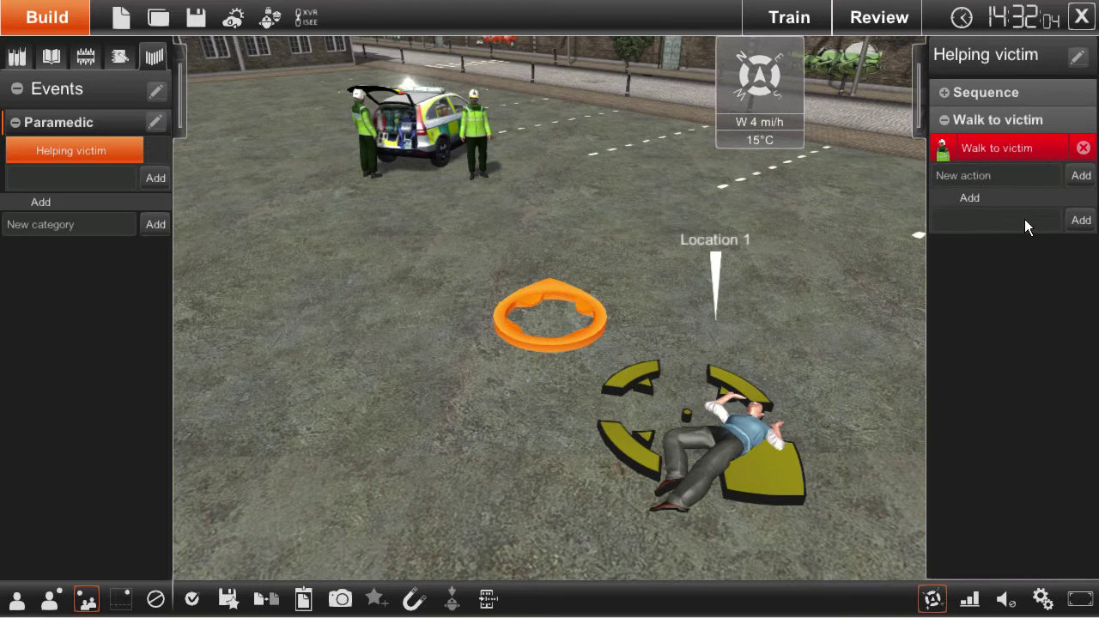
text(Examining victim)
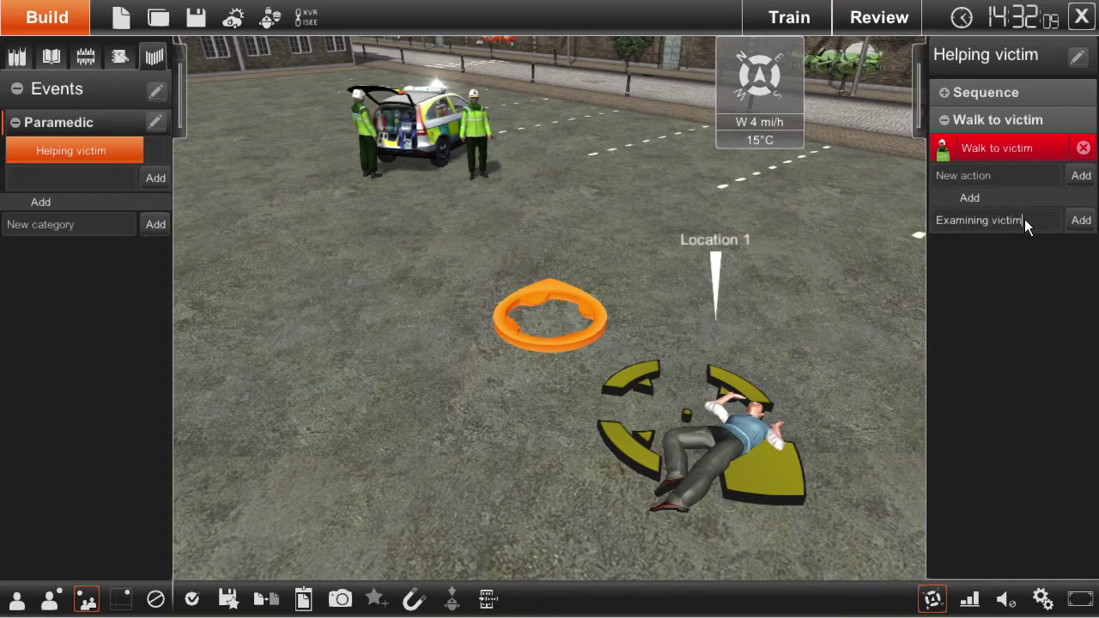
click(1080, 220)
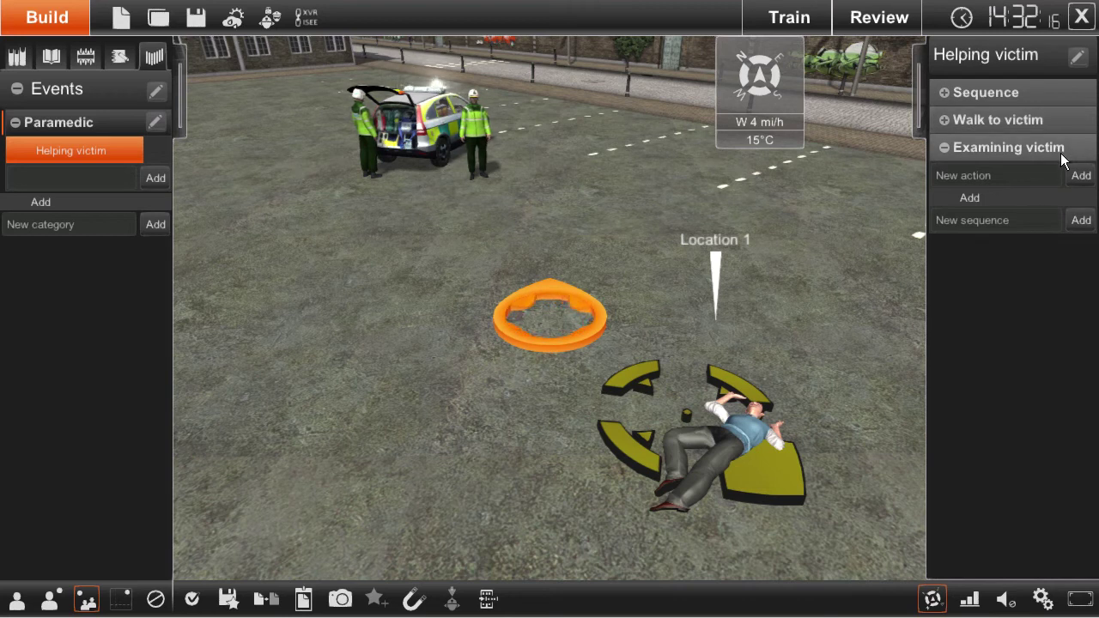
Add an action named "Examining" to the Examining victim sequence and set its type to Statechange action
drag(1023, 173, 921, 177)
text(Examining)
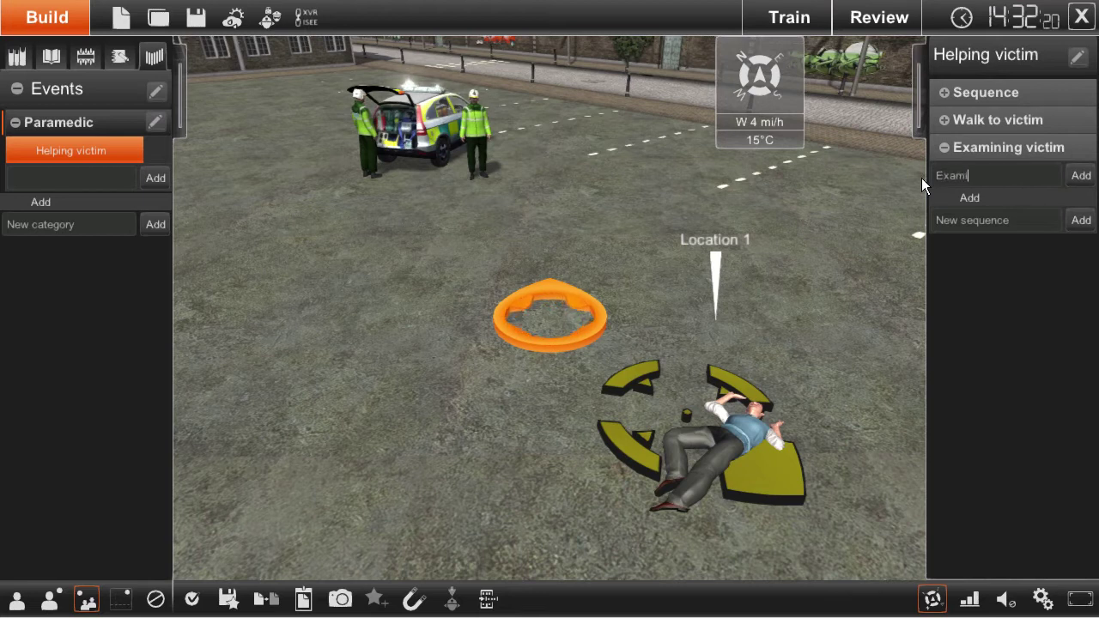
click(1079, 176)
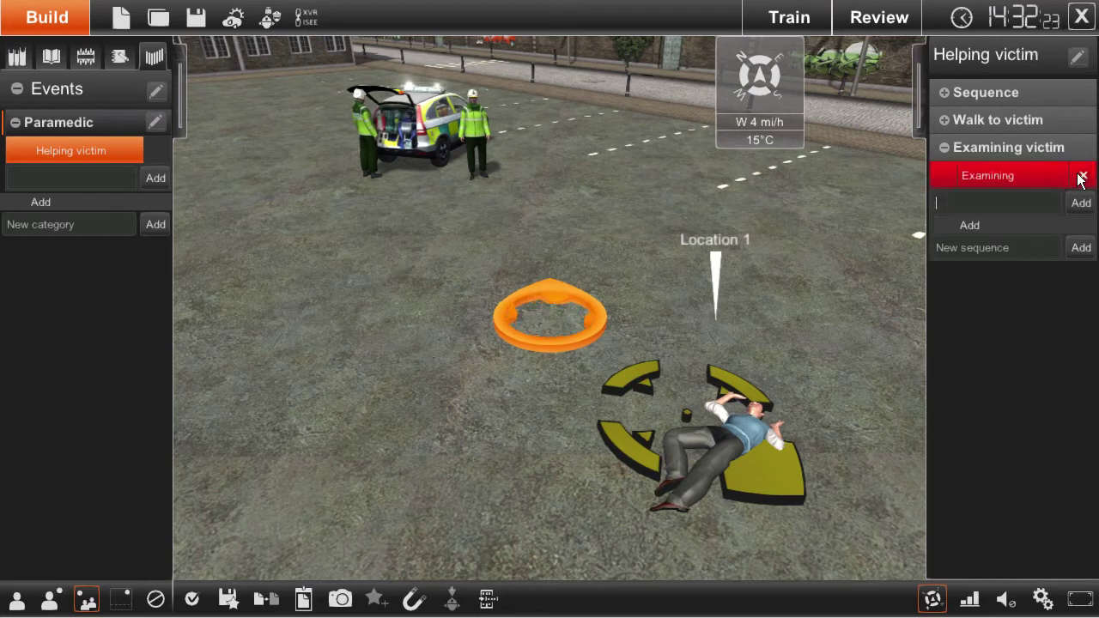
click(1005, 178)
click(982, 135)
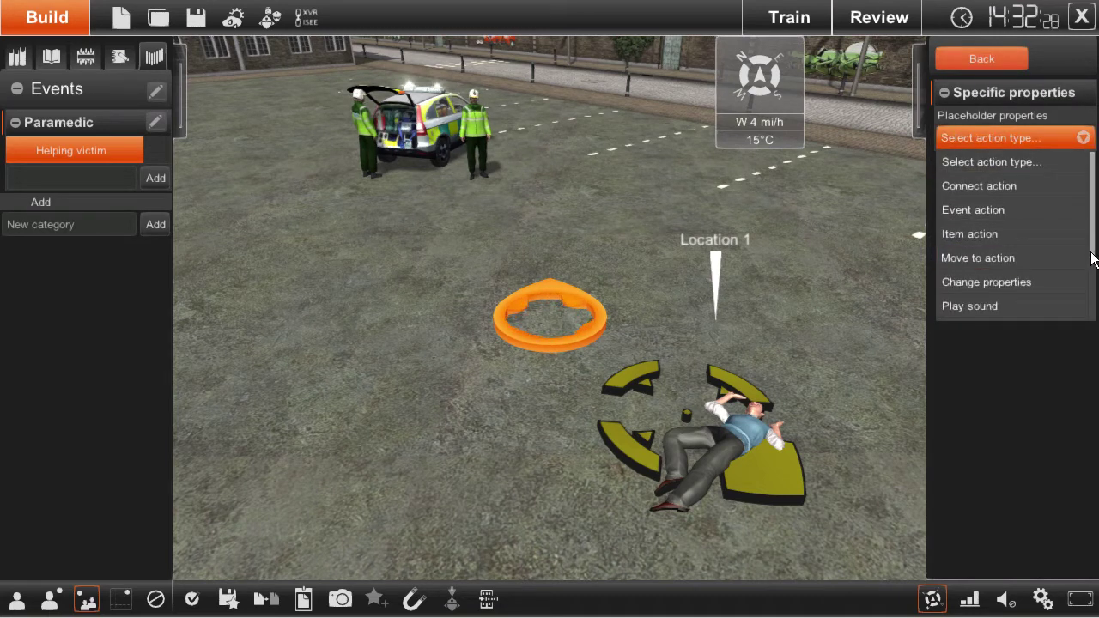
scroll(1077, 262, down, 3)
click(1009, 260)
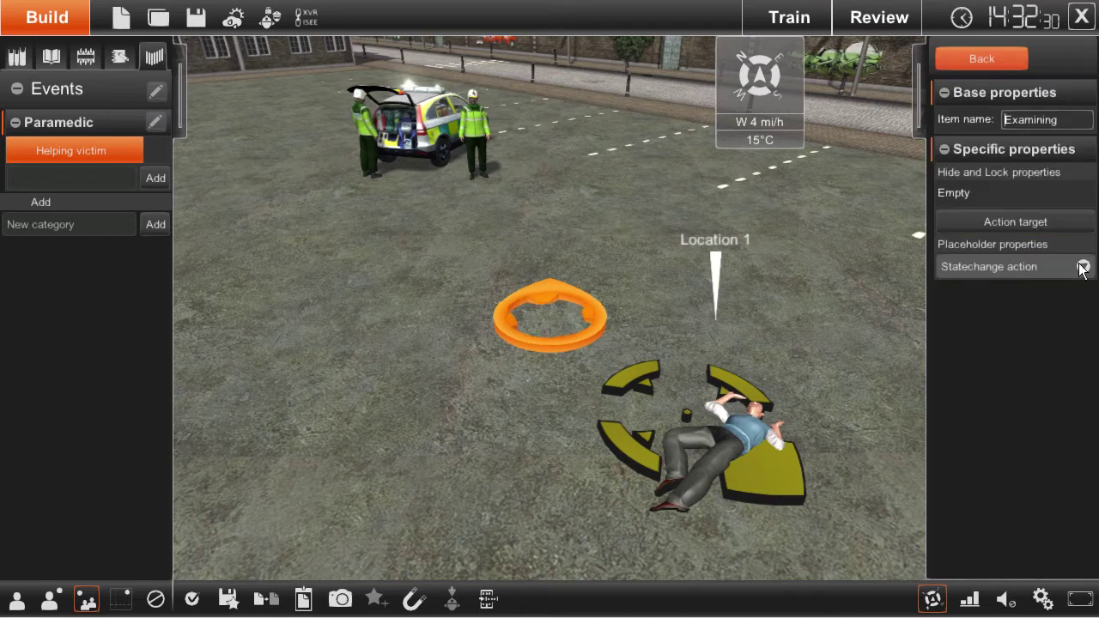
Make the standing paramedic nearest the vehicle's front the target of the Examining action and set its state to examining
click(1001, 224)
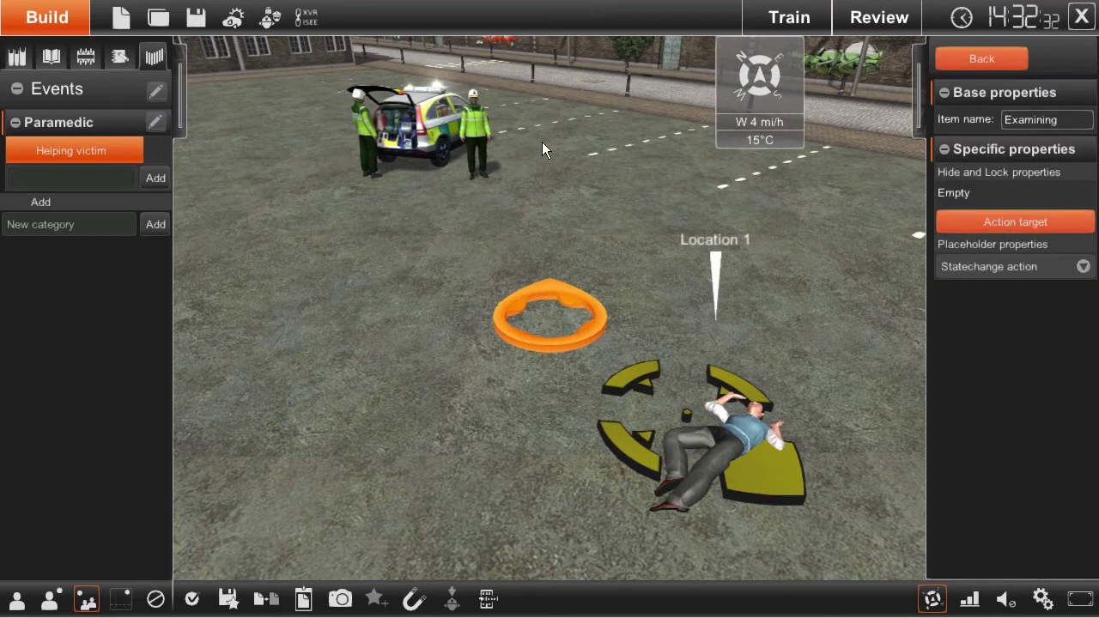
click(468, 143)
click(996, 266)
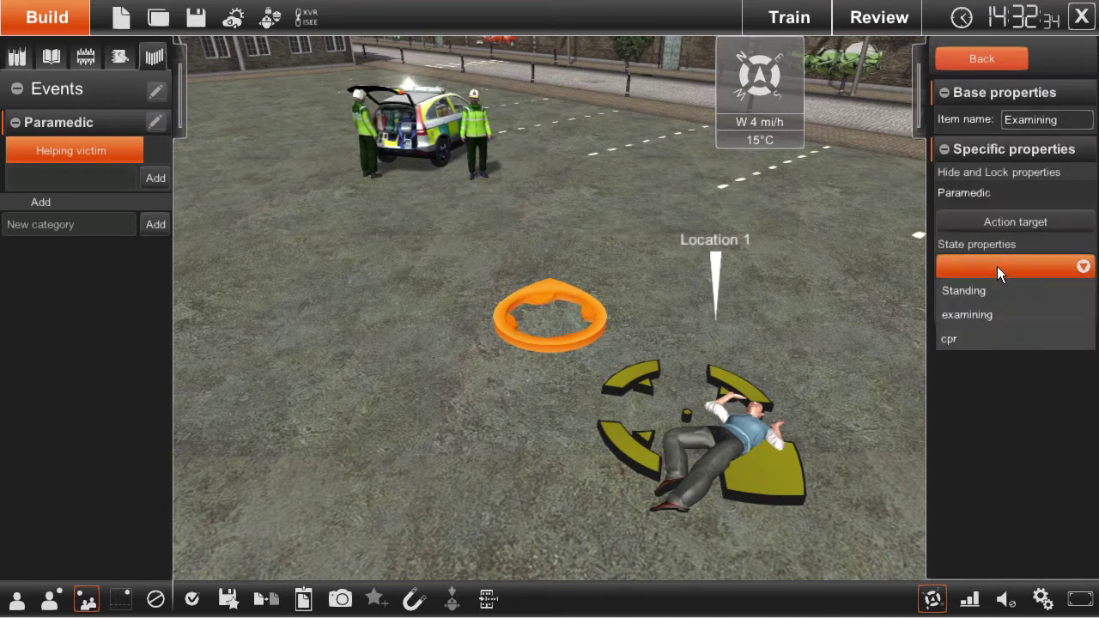
click(985, 317)
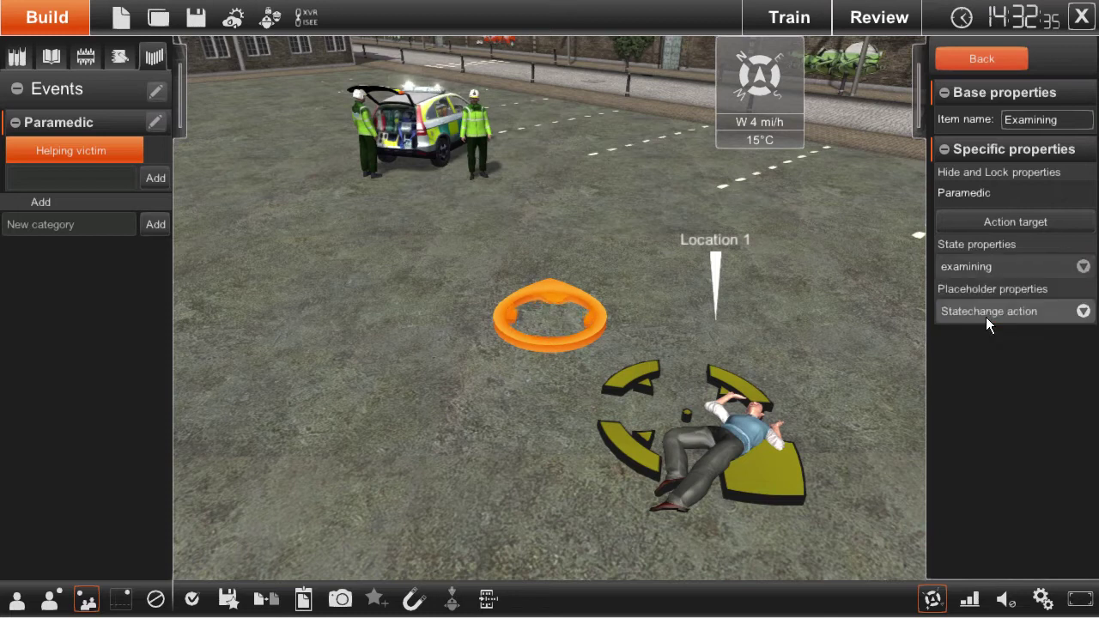
click(976, 54)
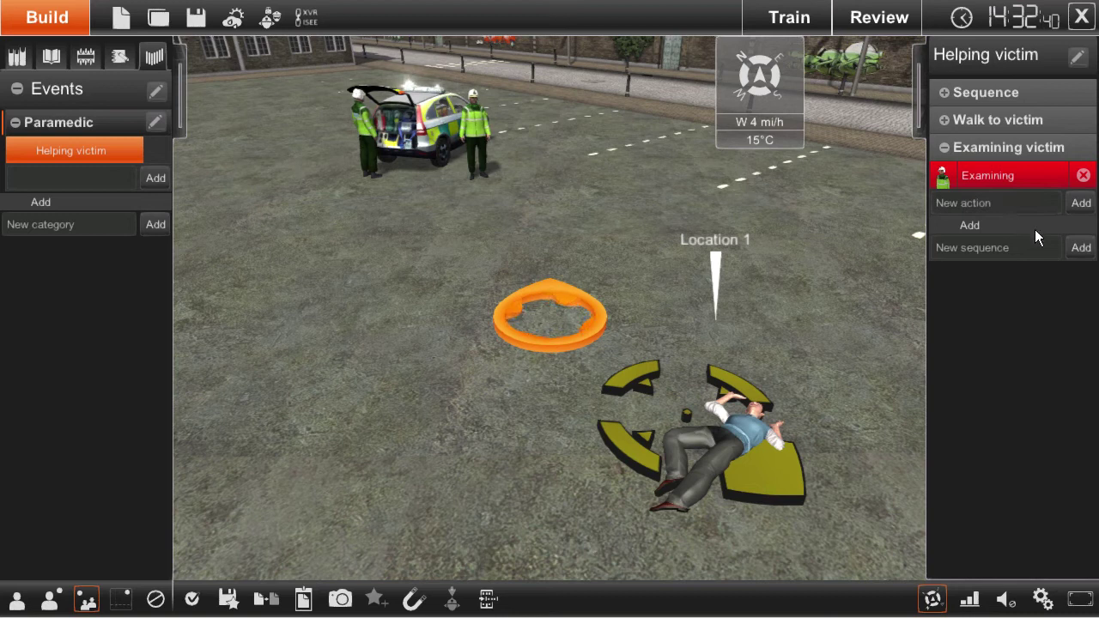
Add a sequence named "wait 5 sec" to the Helping victim event
click(1037, 251)
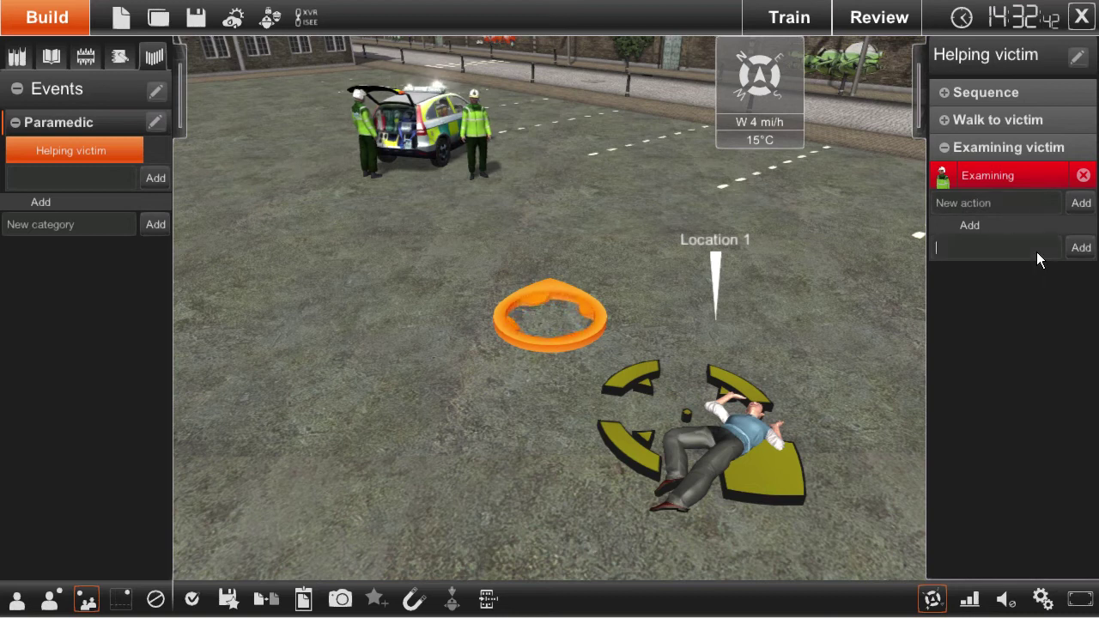
text(w)
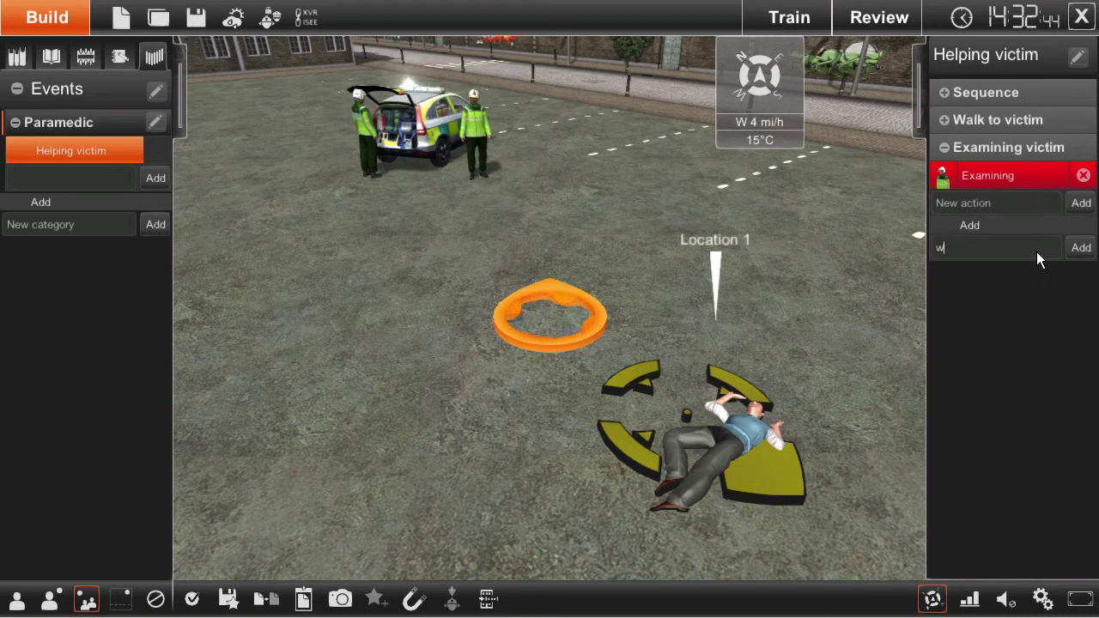
text(ait 5 sec)
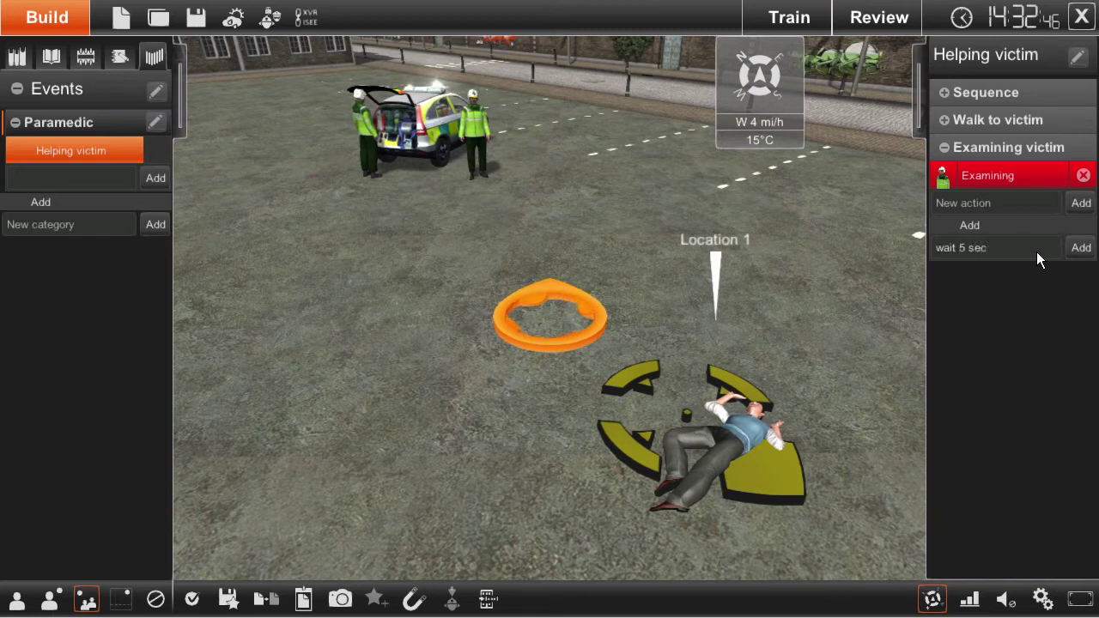
click(1079, 249)
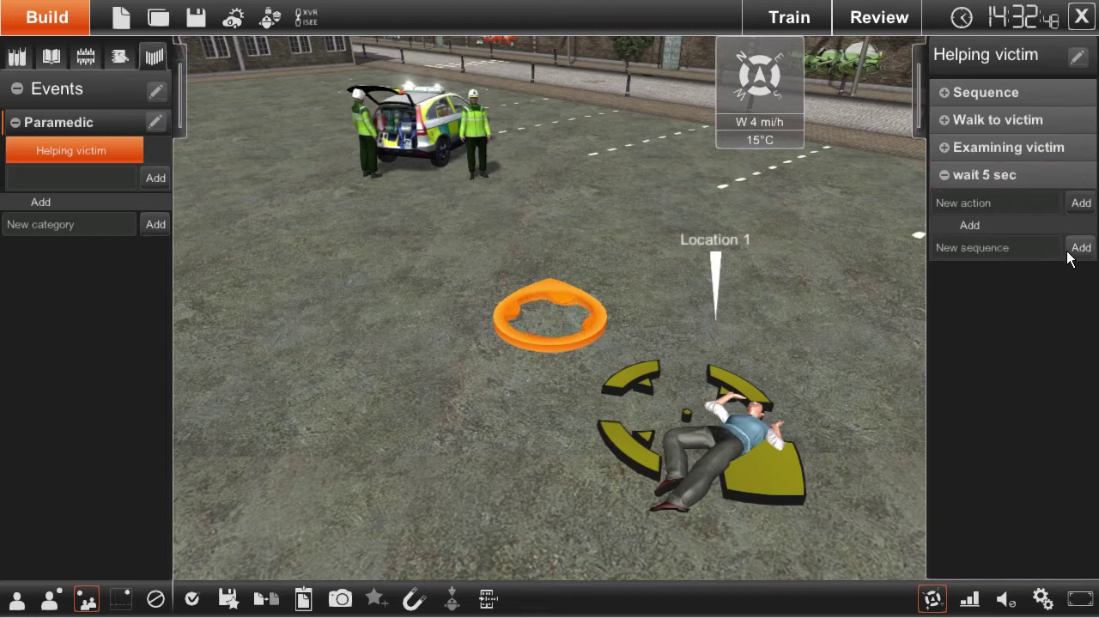
Add an action named "5 sec" to the wait 5 sec sequence and set its type to Wait action
click(1014, 204)
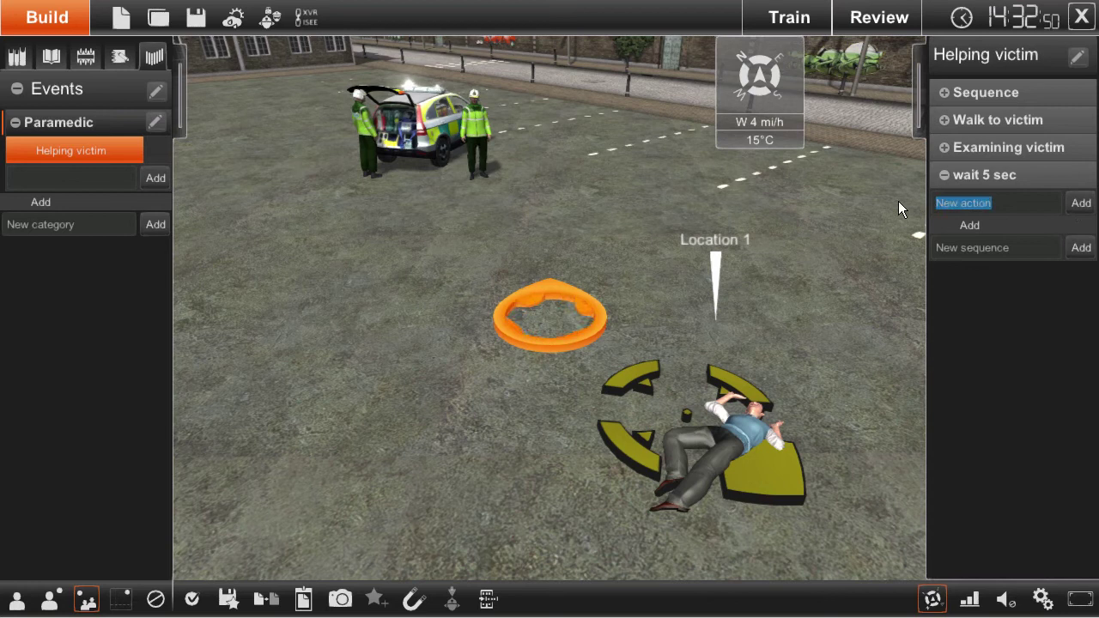
text(5 sec)
click(1080, 204)
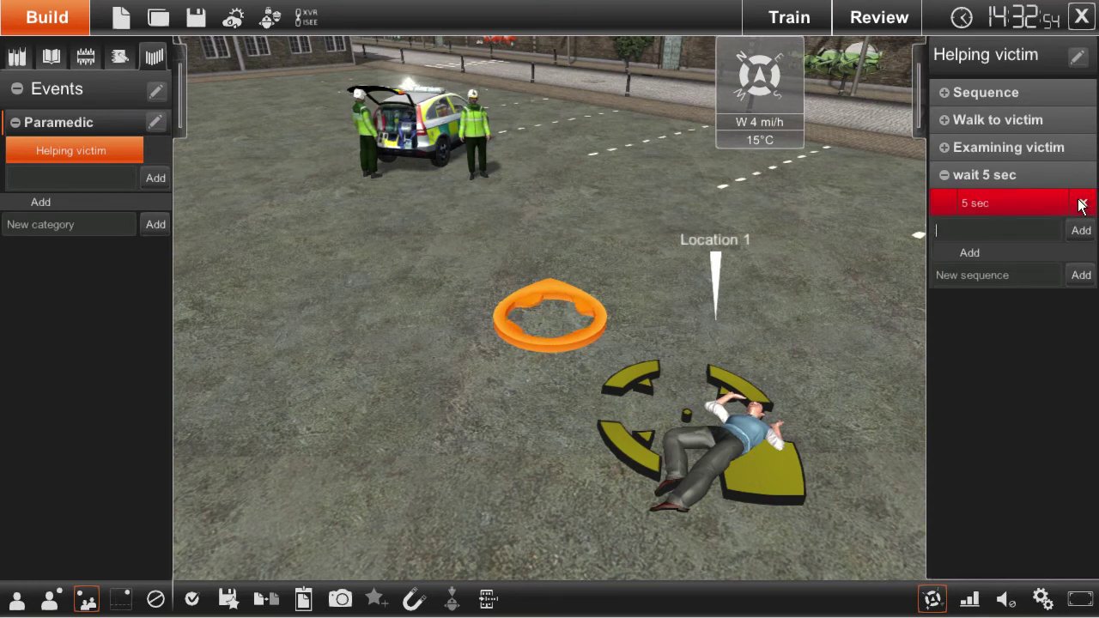
click(986, 205)
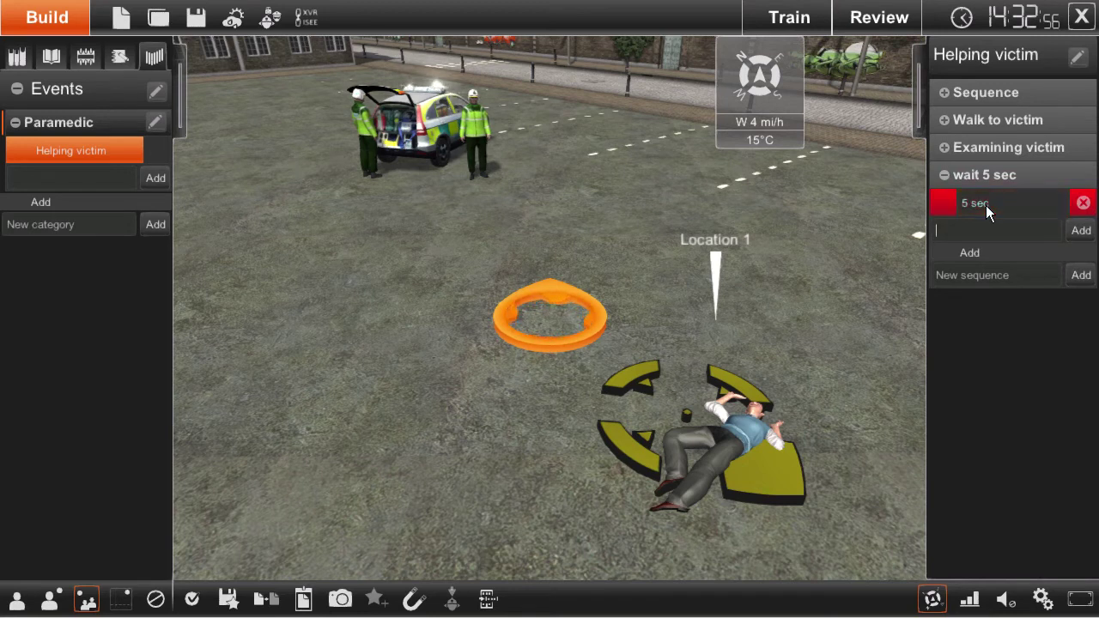
click(1016, 141)
scroll(1027, 230, down, 2)
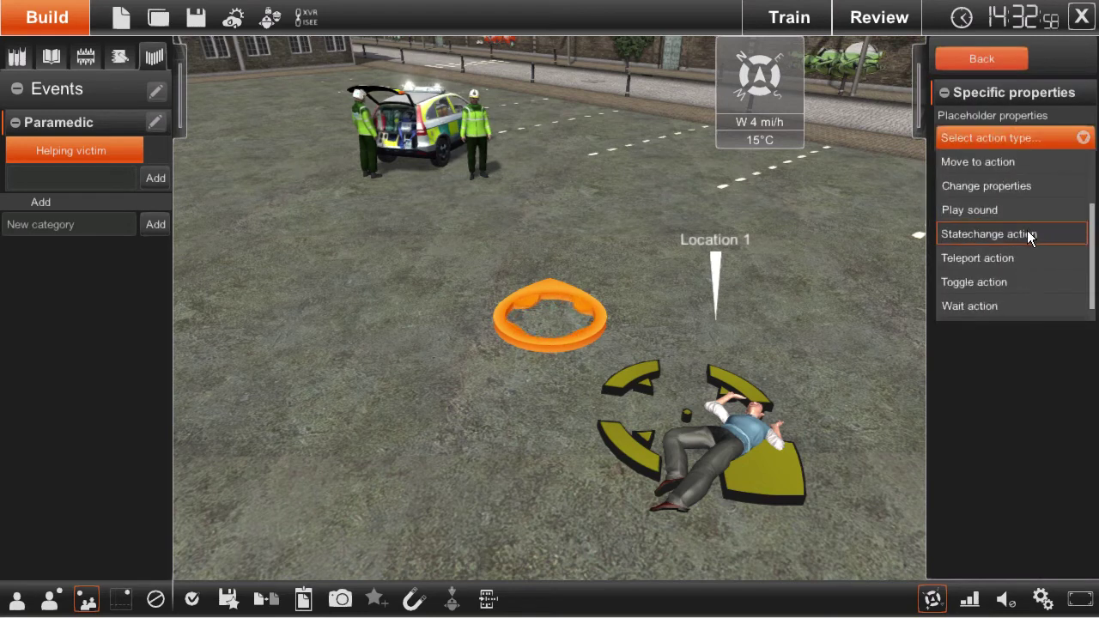
click(1003, 304)
Set the delay of the 5 sec wait action to 5 seconds and return to the event's sequences
click(1041, 193)
text(5 sec)
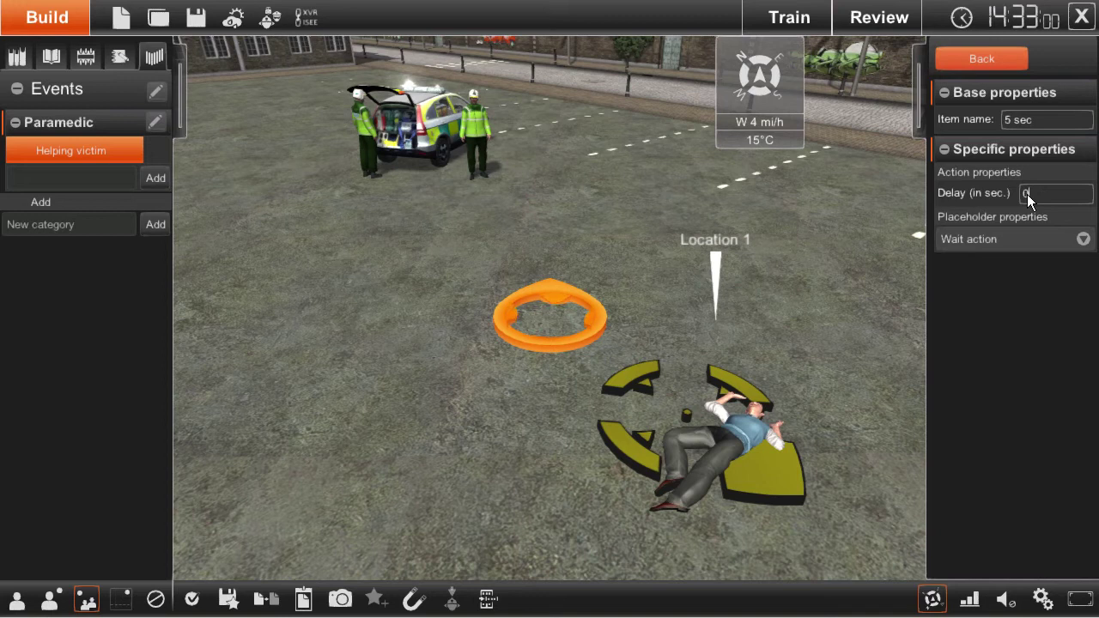
click(979, 57)
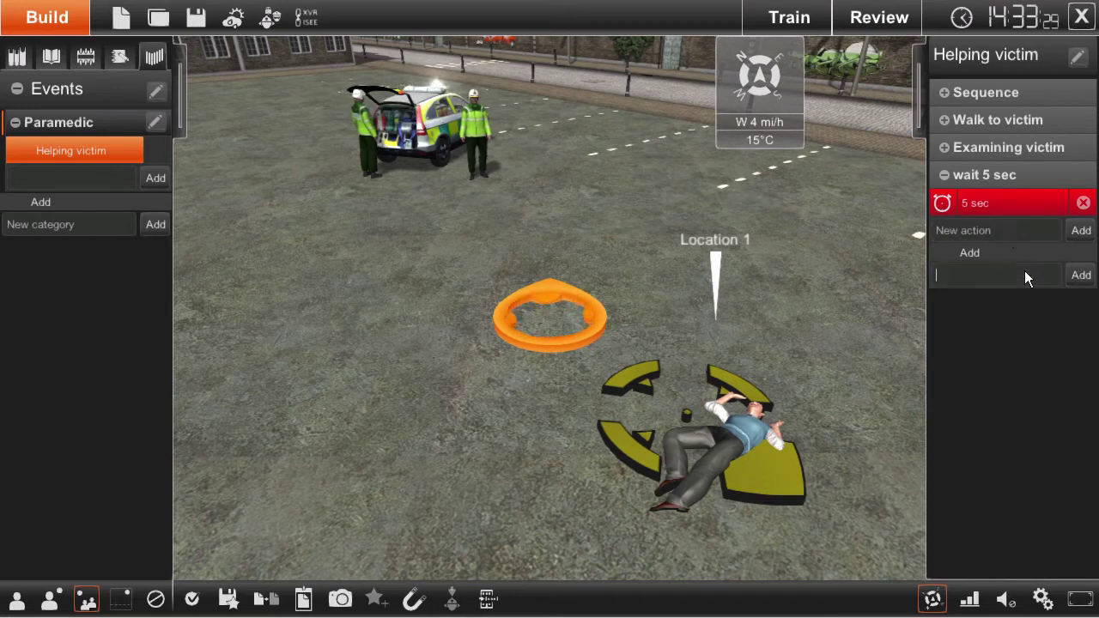
Add a sequence named "CPR" to the Helping victim event, containing an action named "cpr"
text(CPR)
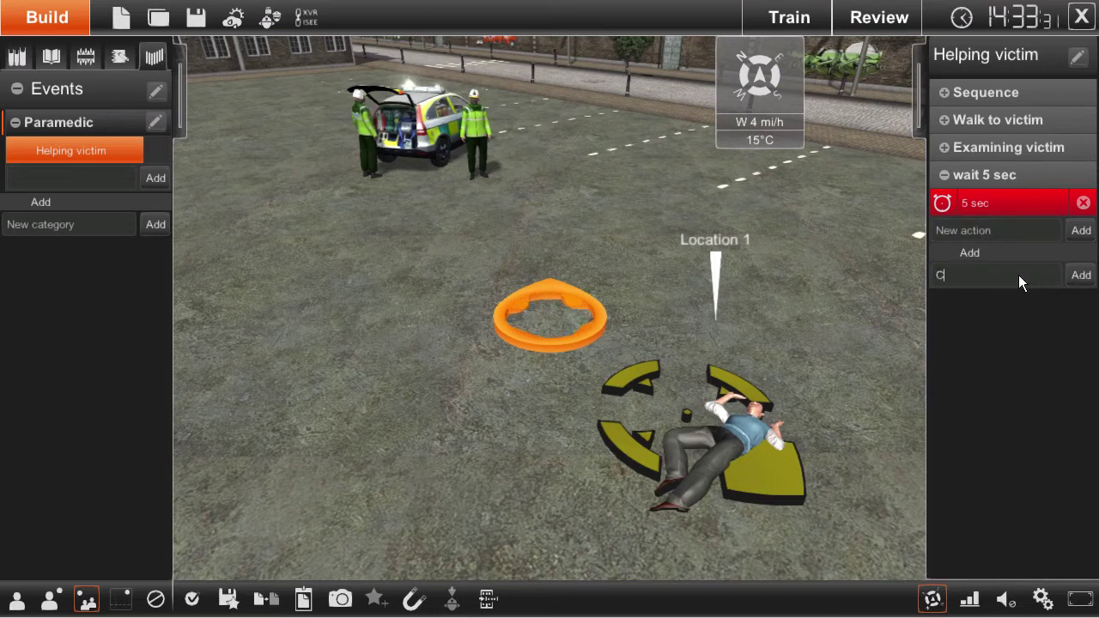
click(1075, 276)
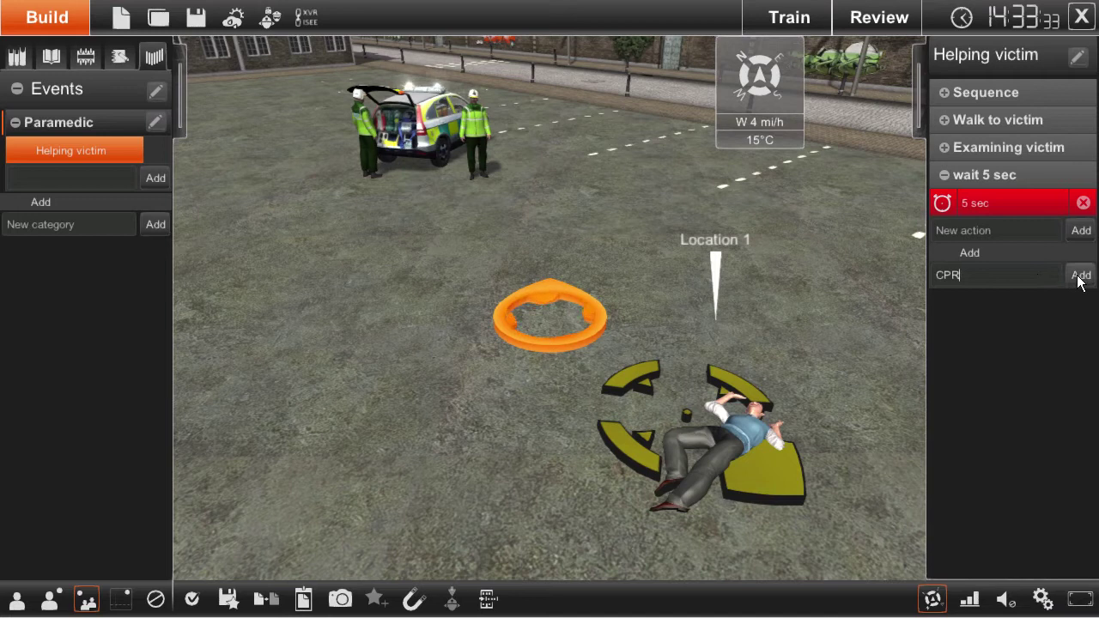
click(969, 230)
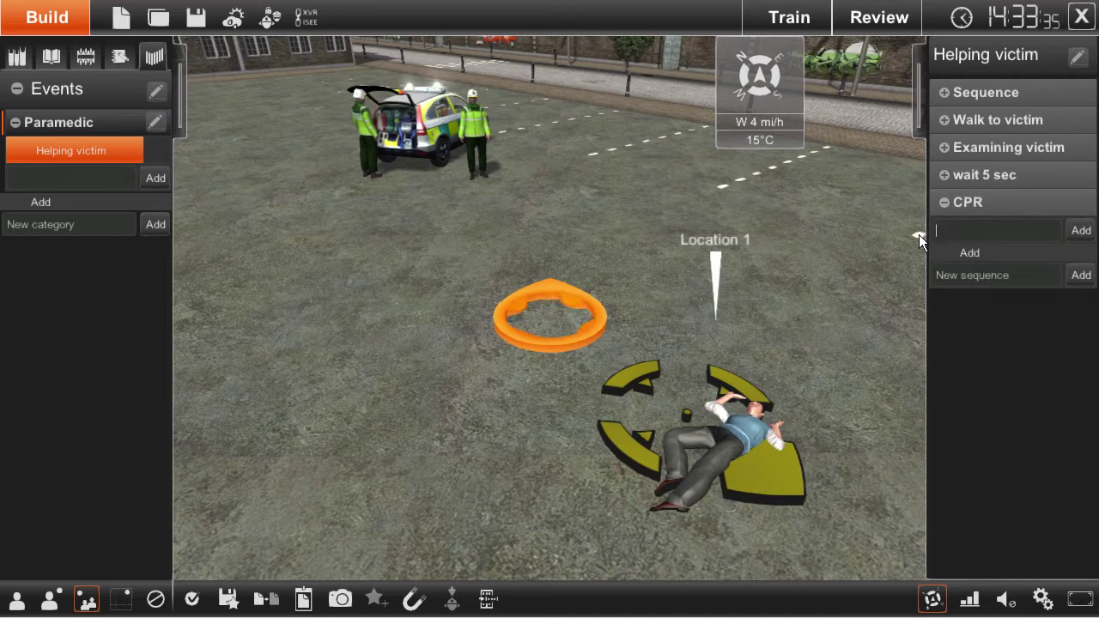
text(cpr)
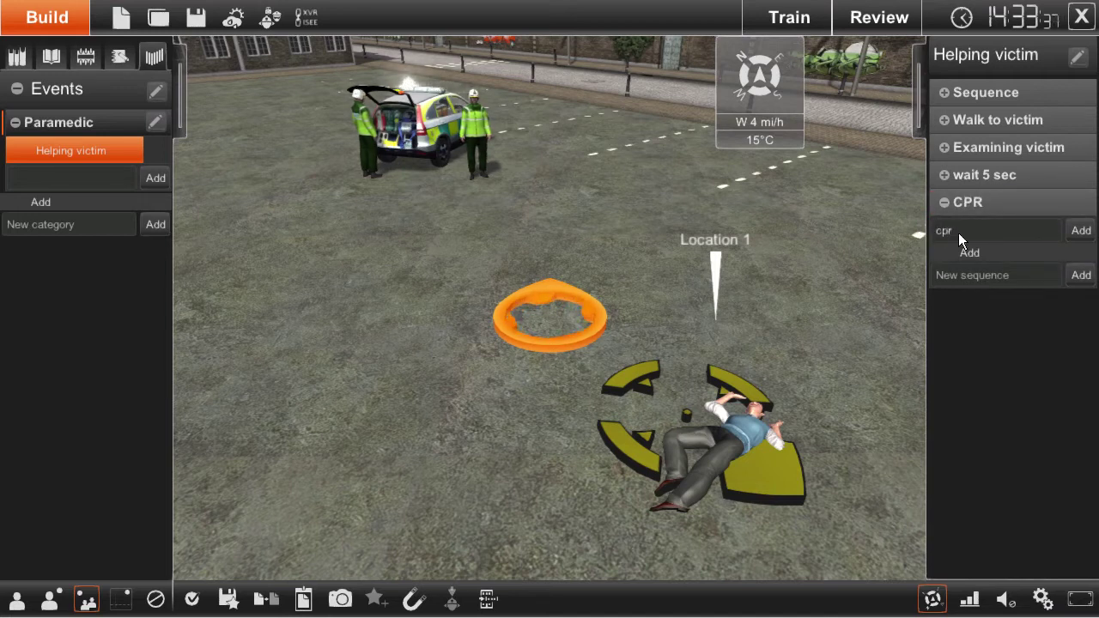
click(1079, 230)
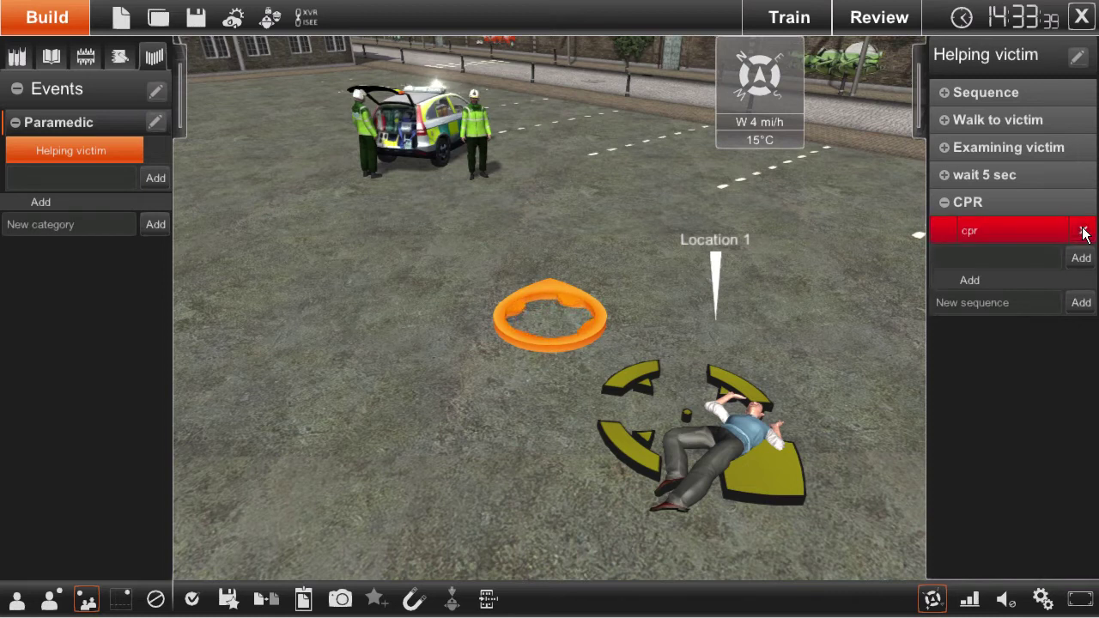
Open the cpr action in the CPR sequence and set its type to Statechange action
click(982, 227)
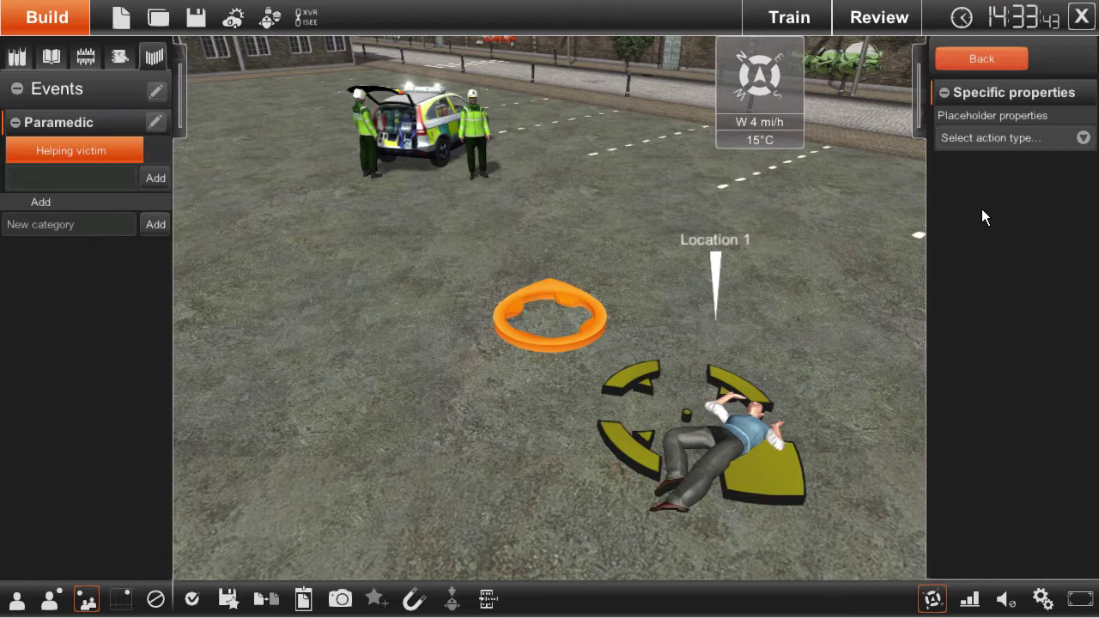
click(986, 142)
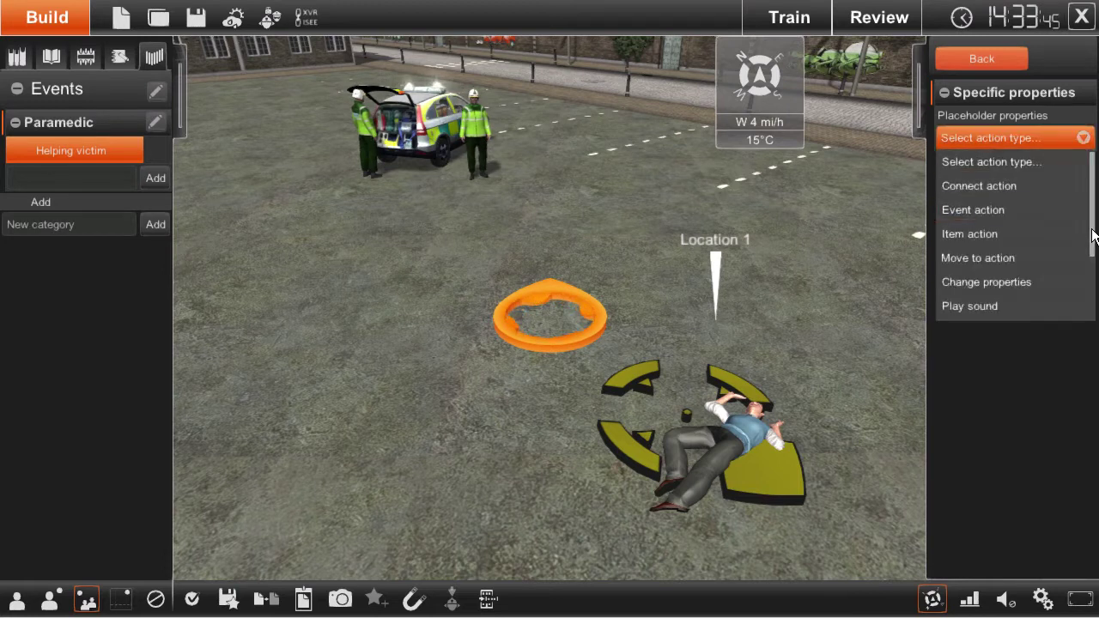
drag(1091, 239, 1093, 307)
click(973, 234)
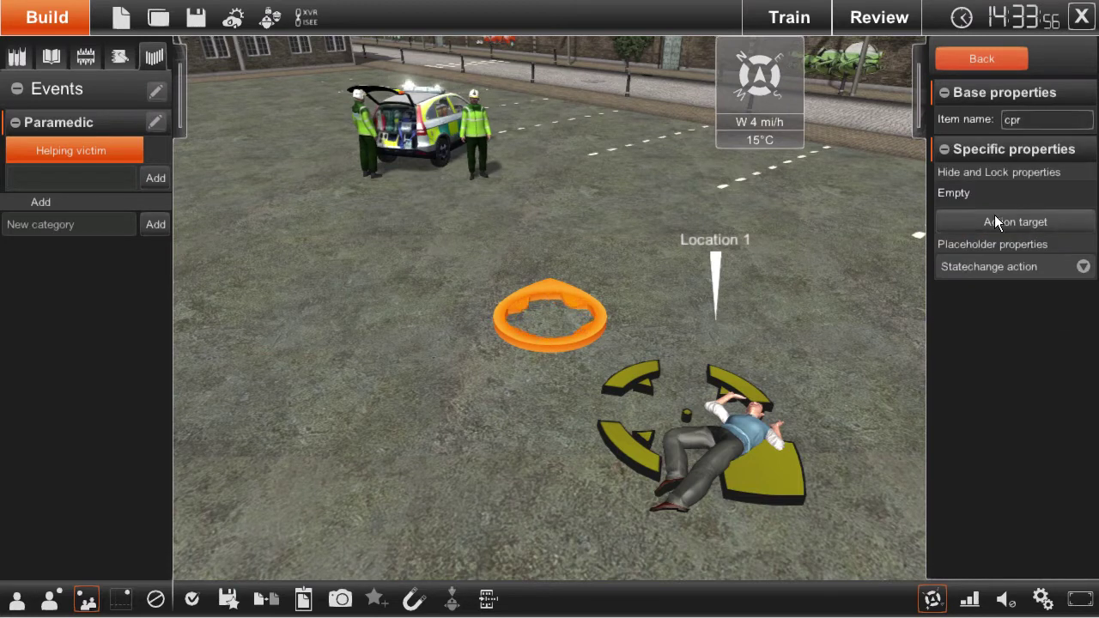
Target the cpr action at the paramedic beside the car's front with the state cpr, and return to the event's sequences
click(979, 217)
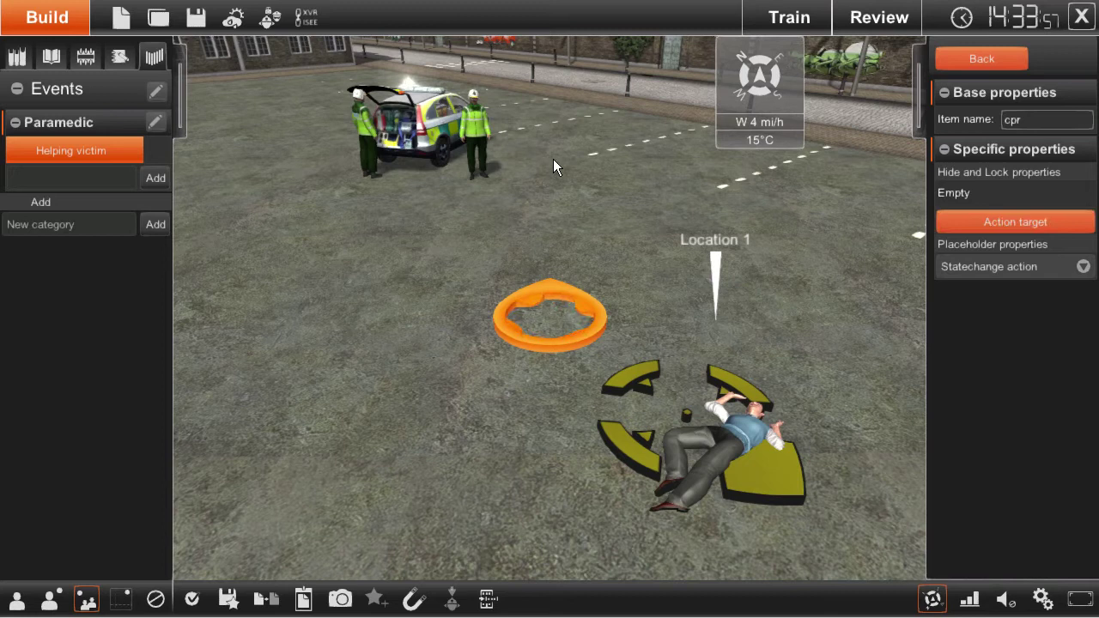
click(482, 151)
click(974, 260)
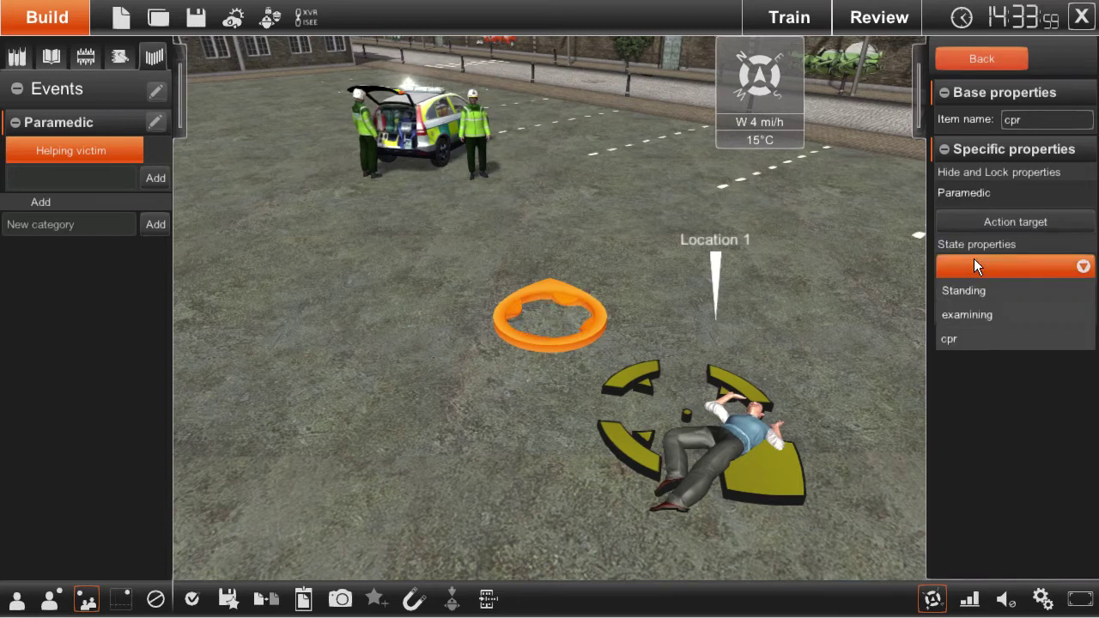
click(970, 336)
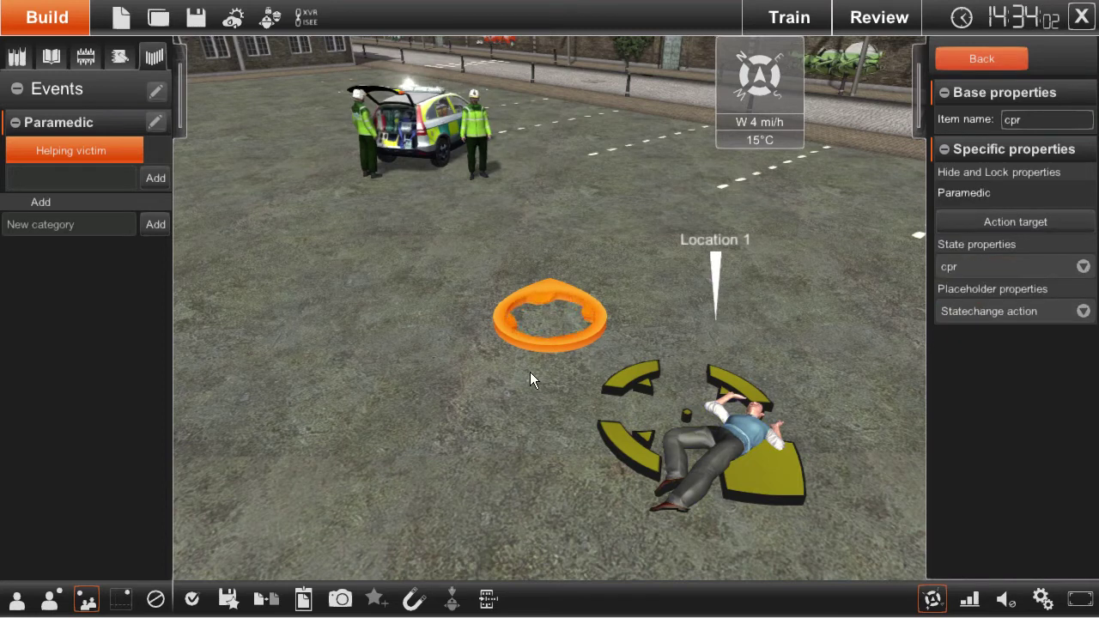
click(988, 55)
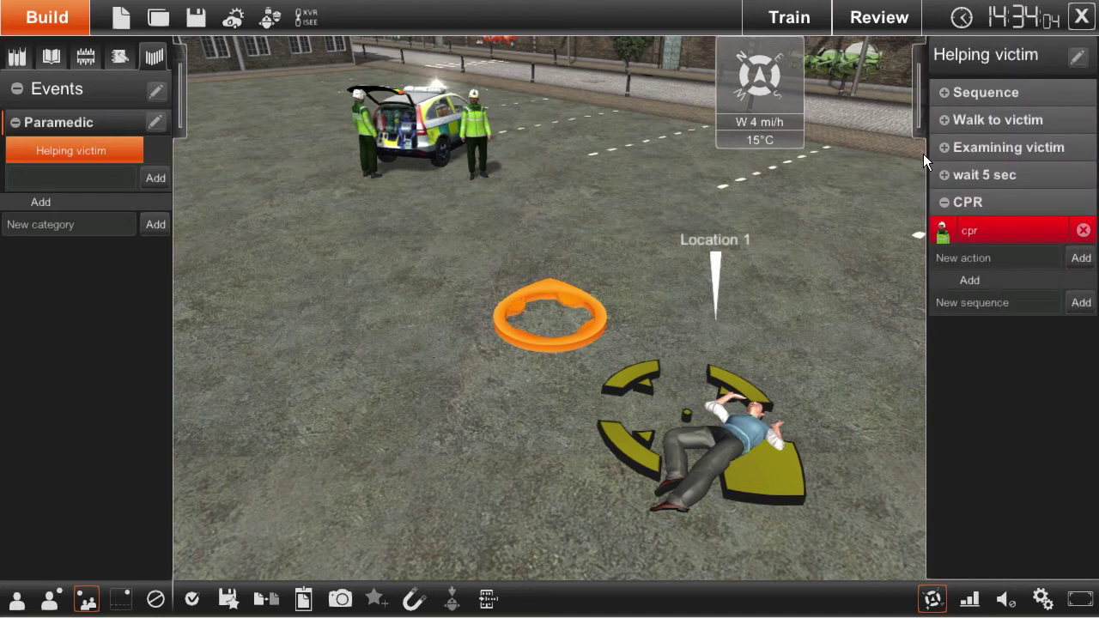
Add a sequence named "wait 10 sec" to the Helping victim event, containing an action named "10 sec"
click(997, 303)
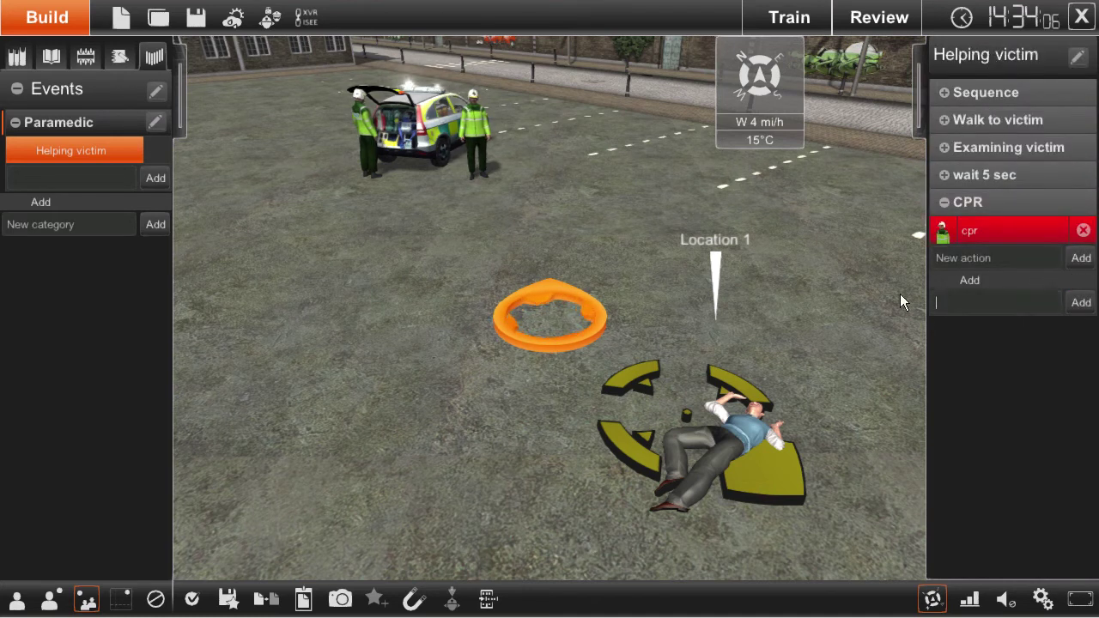
text(wait )
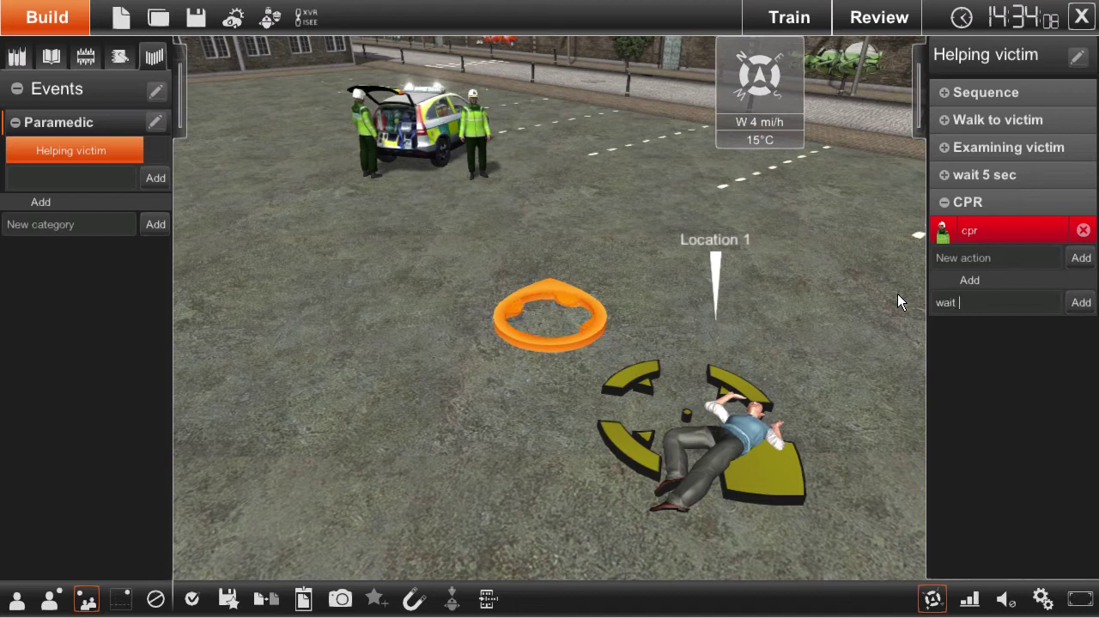
text(10 sec)
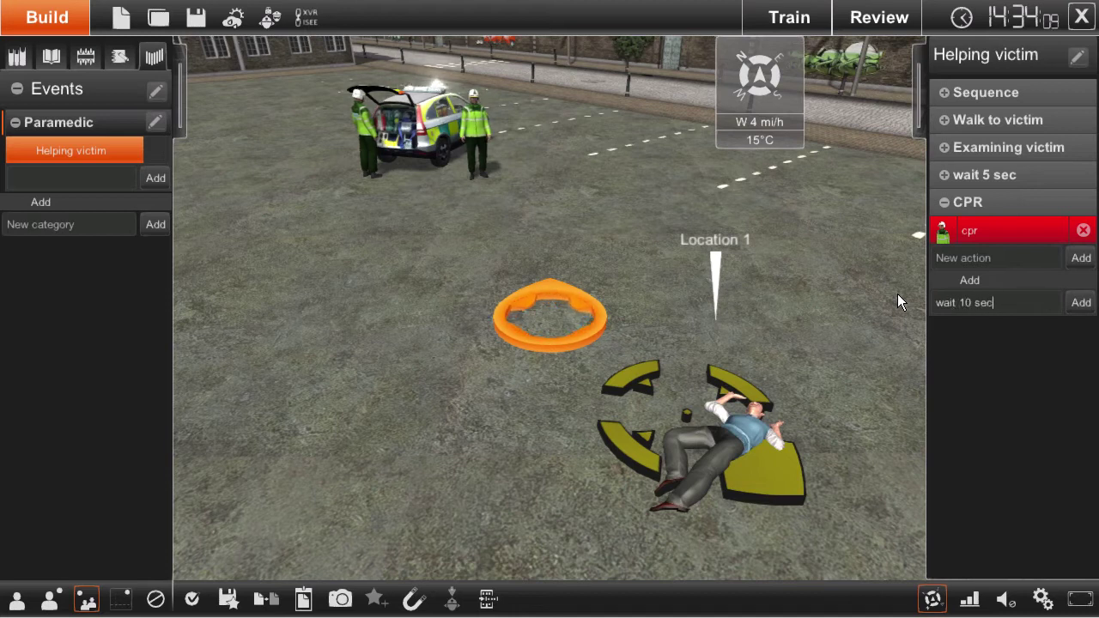
click(1081, 302)
click(1039, 258)
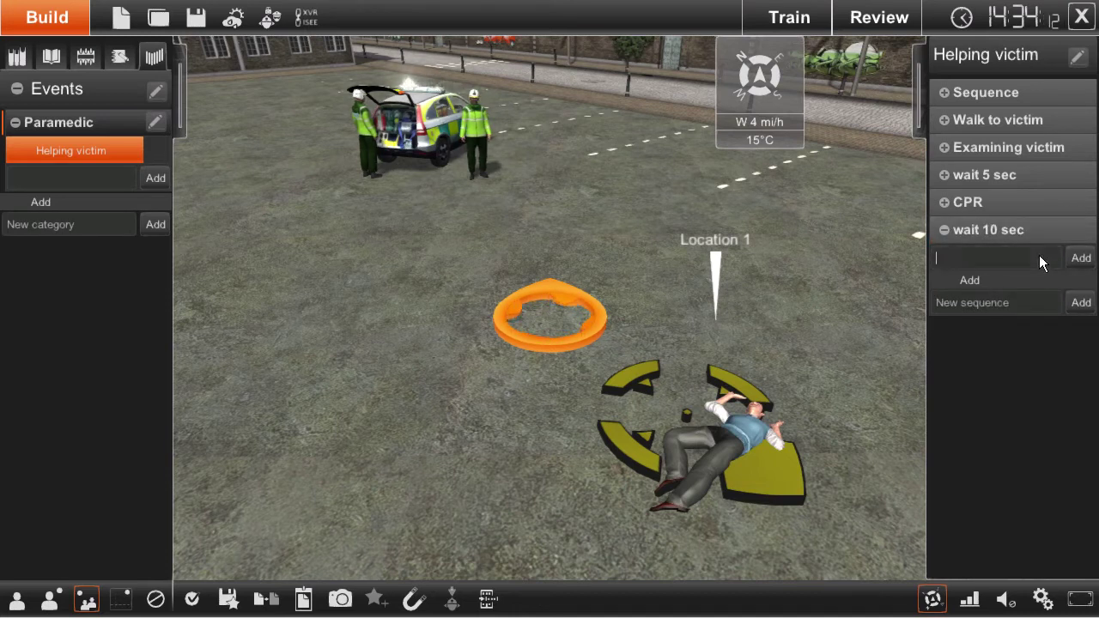
text(10 sec)
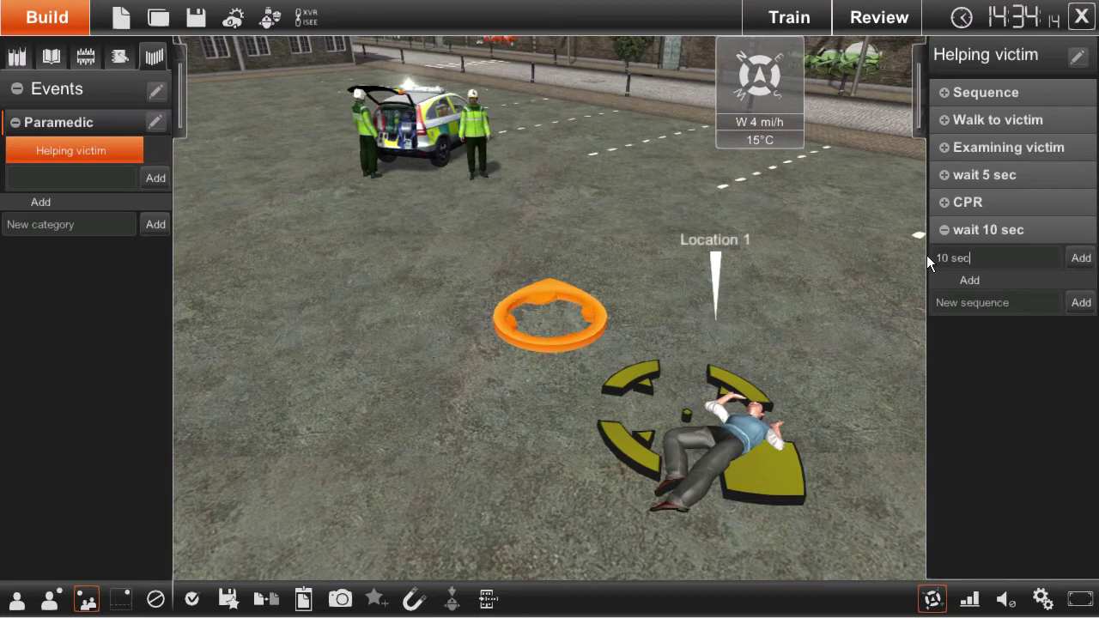
click(1075, 258)
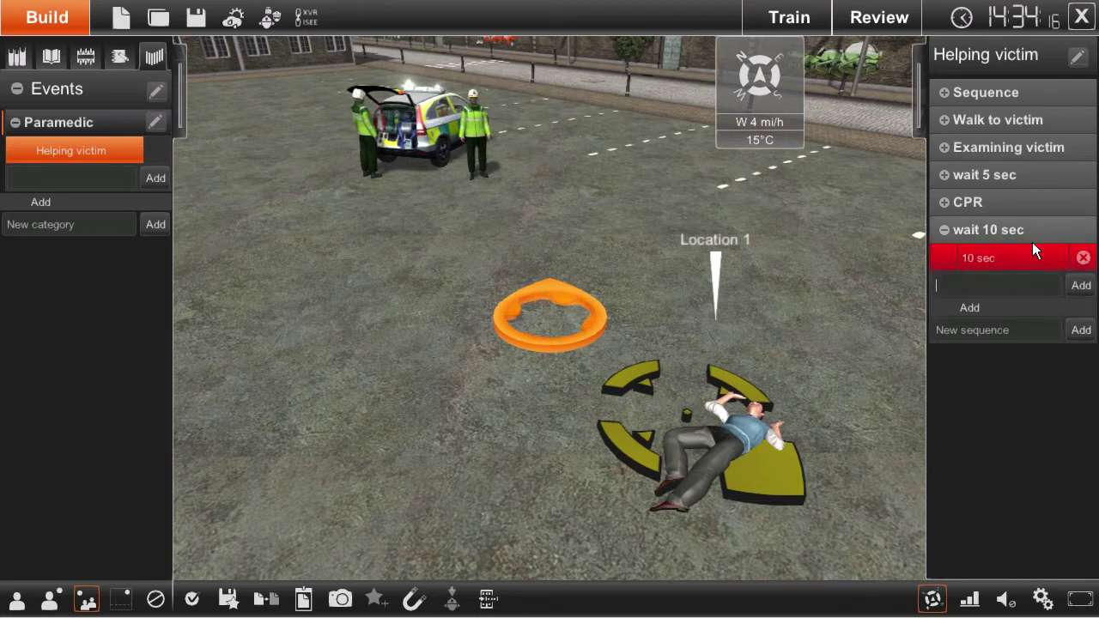
Make the 10 sec action a Wait action with a delay of 10 seconds and return to the event's sequences
click(1016, 249)
click(1019, 141)
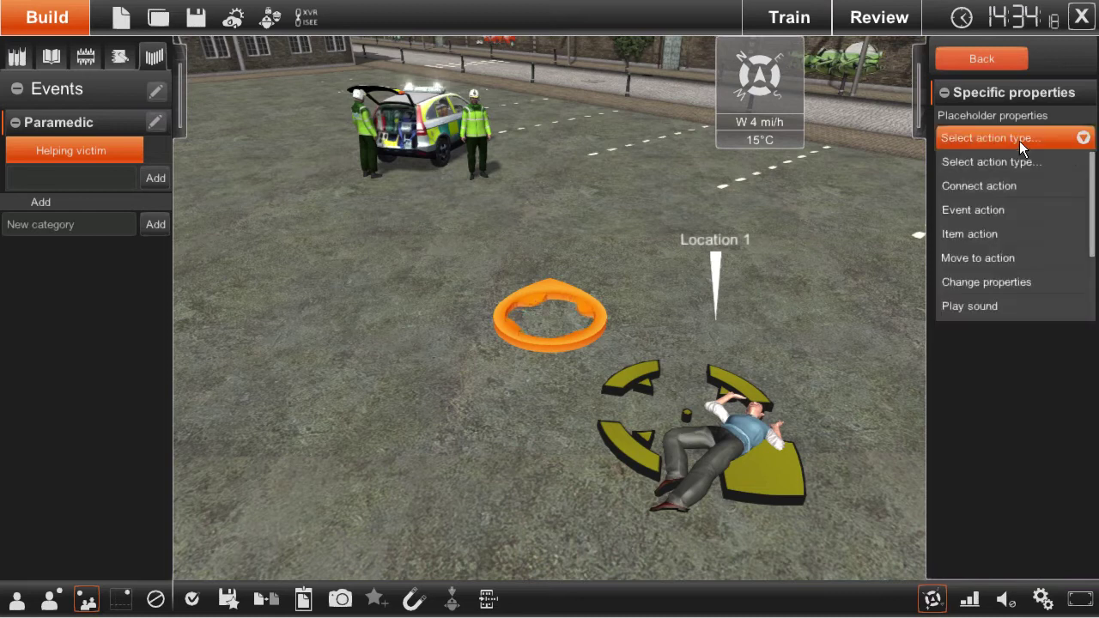
scroll(1091, 172, down, 4)
click(1033, 306)
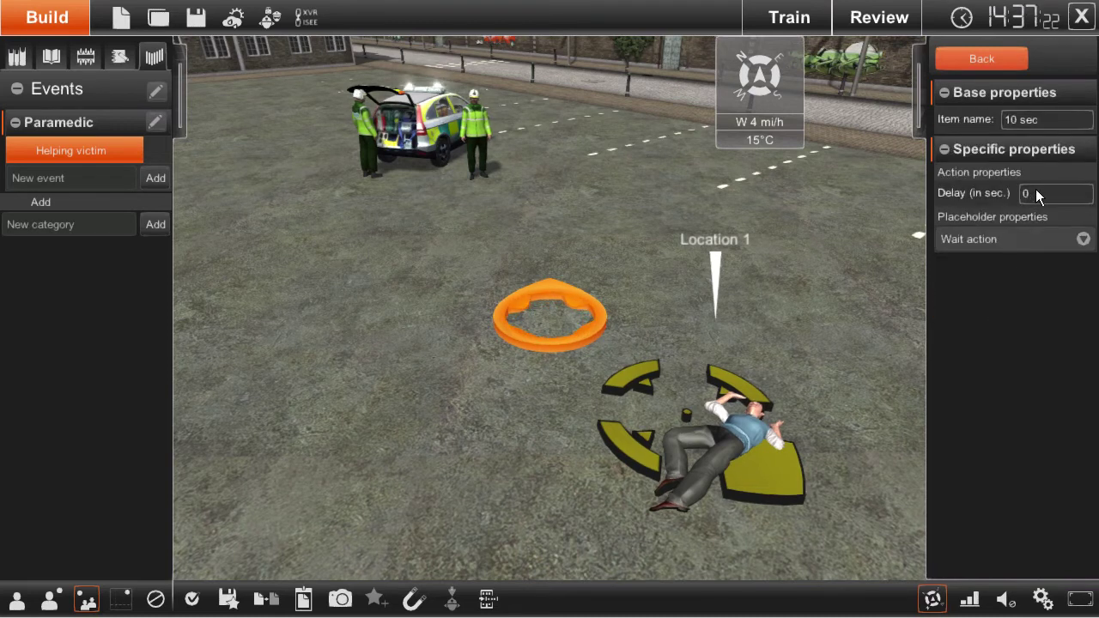
click(1035, 192)
text(10)
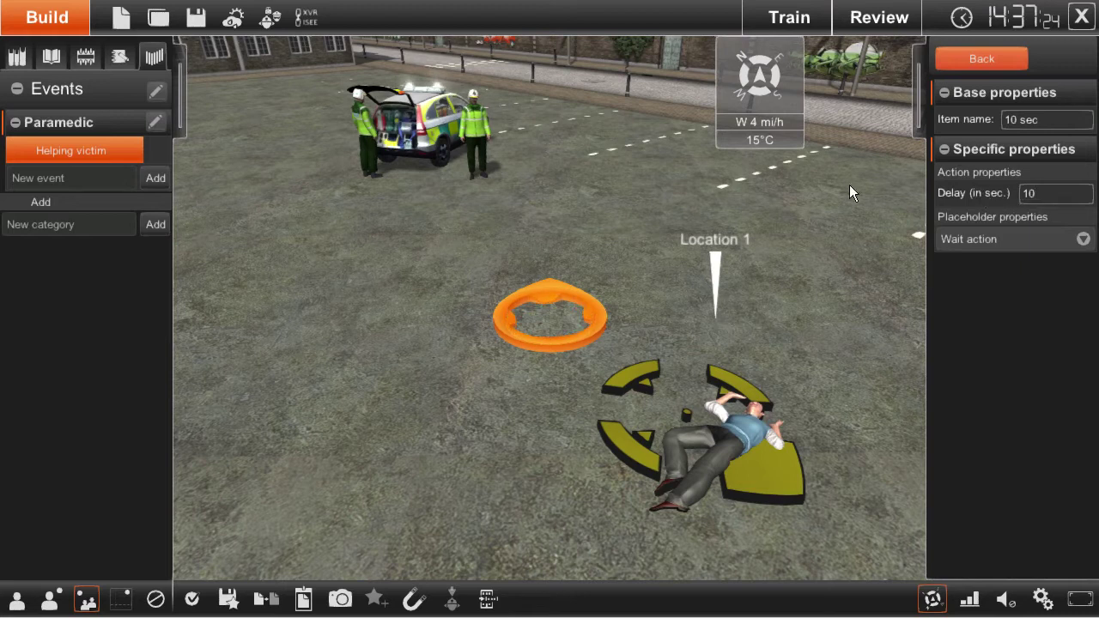
click(978, 59)
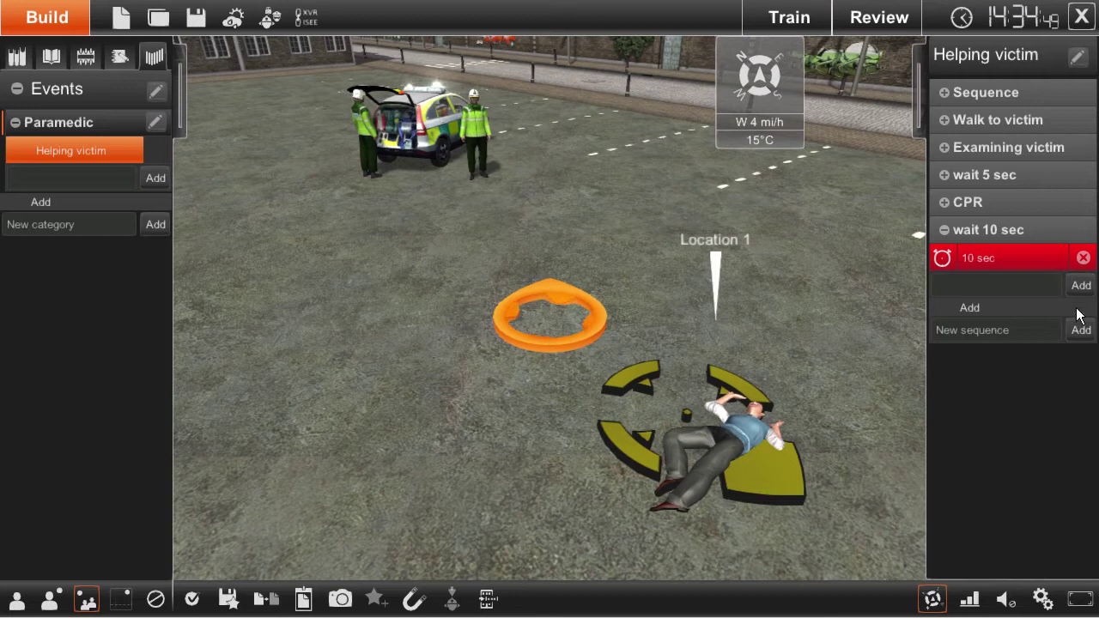
Add a sequence named "stop" to the Helping victim event, containing an action named "stop cpr"
click(1027, 335)
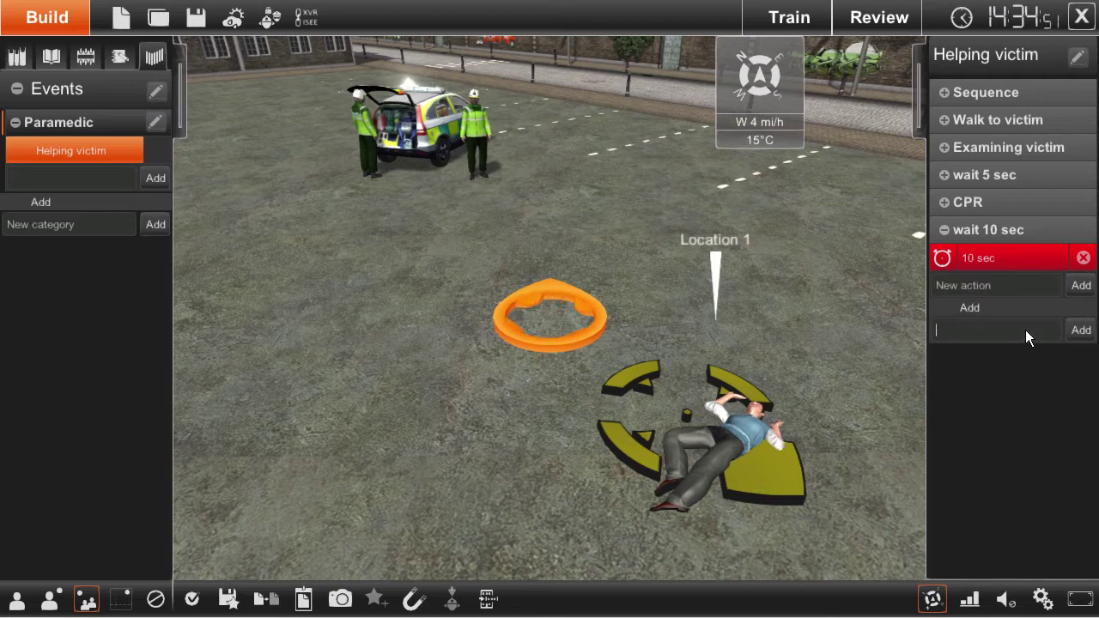
text(stop)
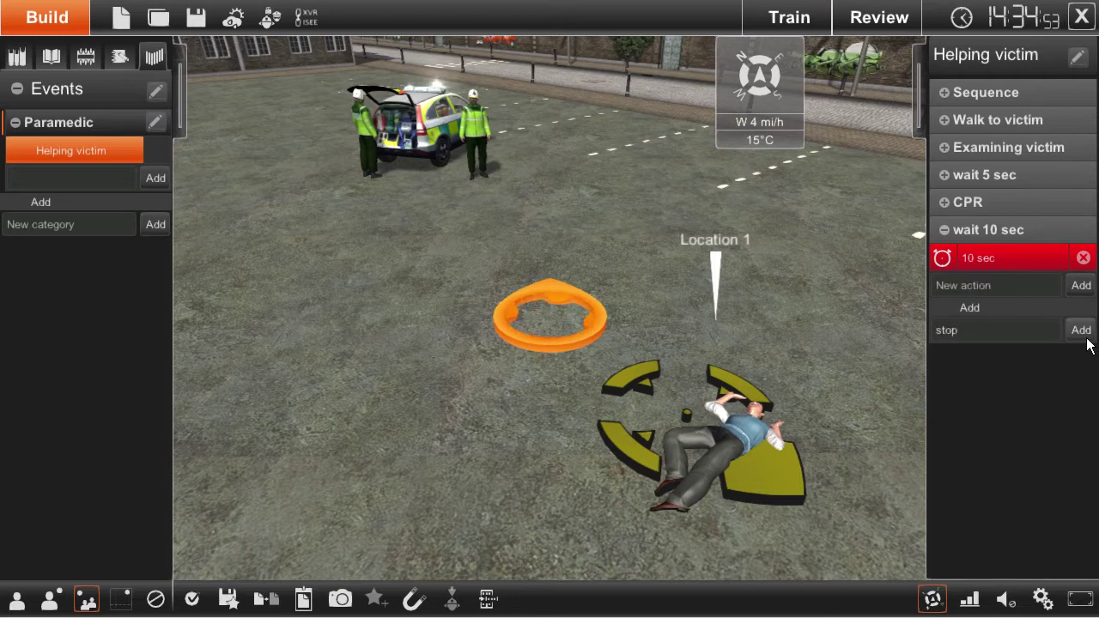
click(1086, 339)
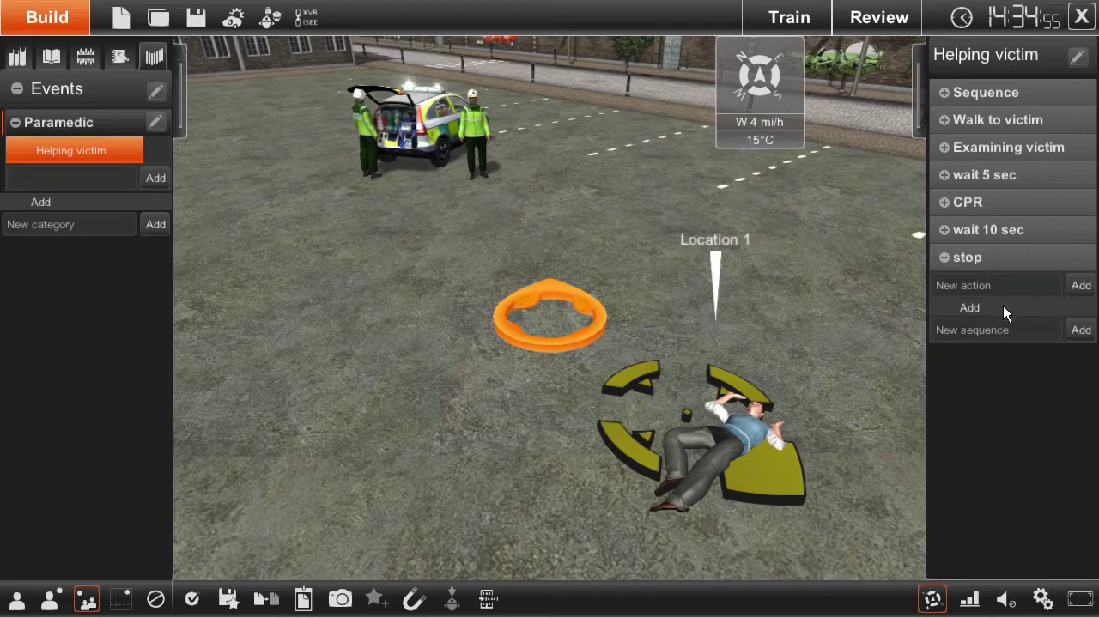
click(959, 285)
text(s)
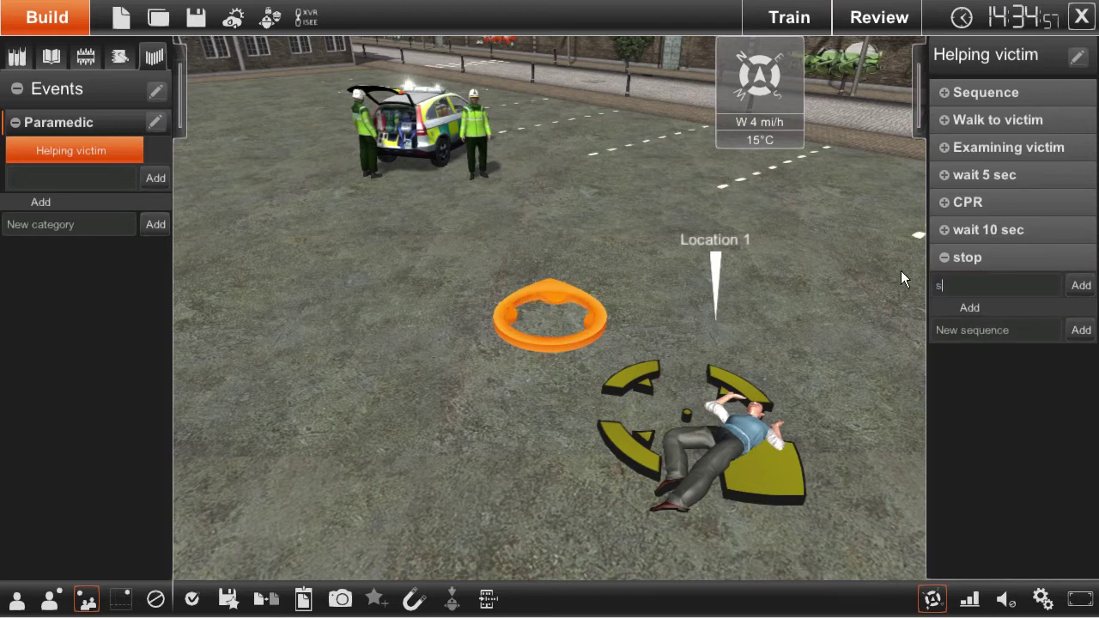
text(top cpr)
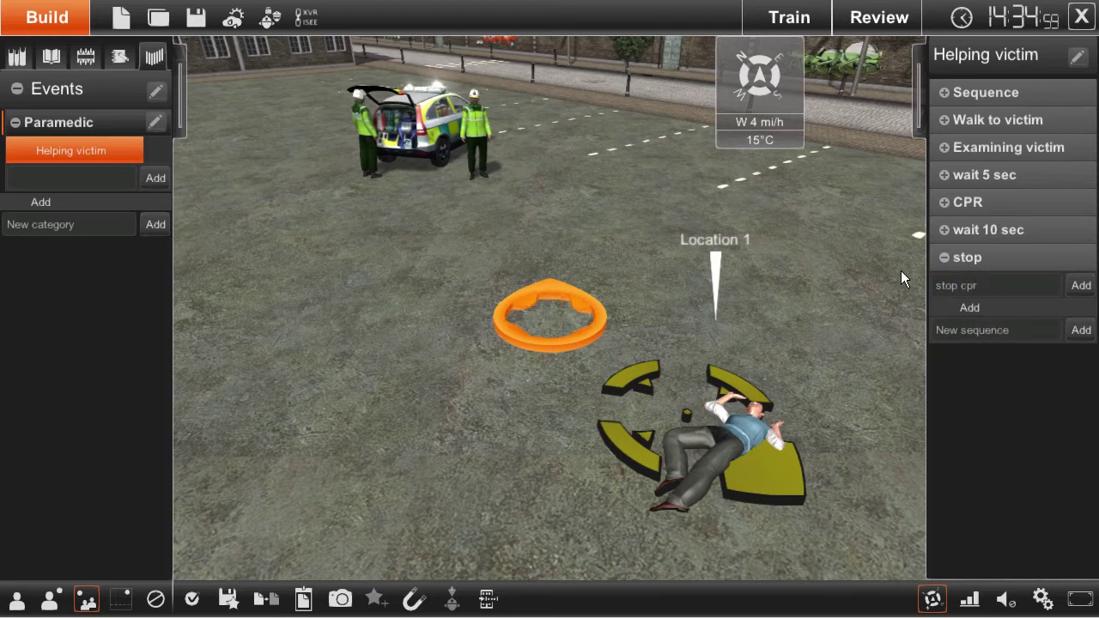
click(1081, 285)
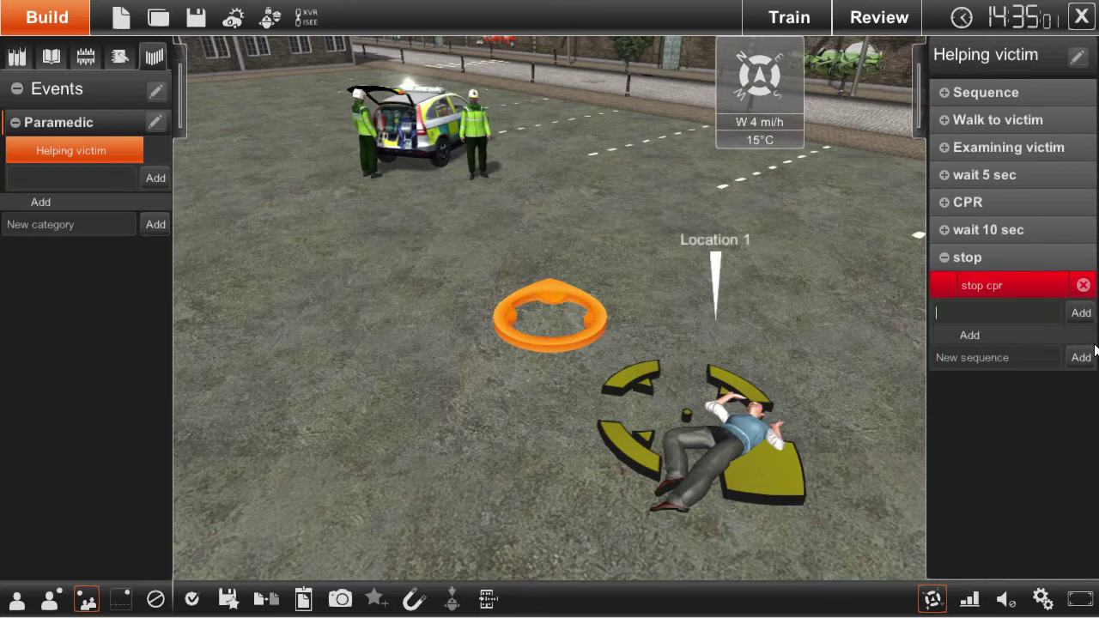
Open the stop cpr action in the stop sequence and set its type to Statechange action
click(1015, 289)
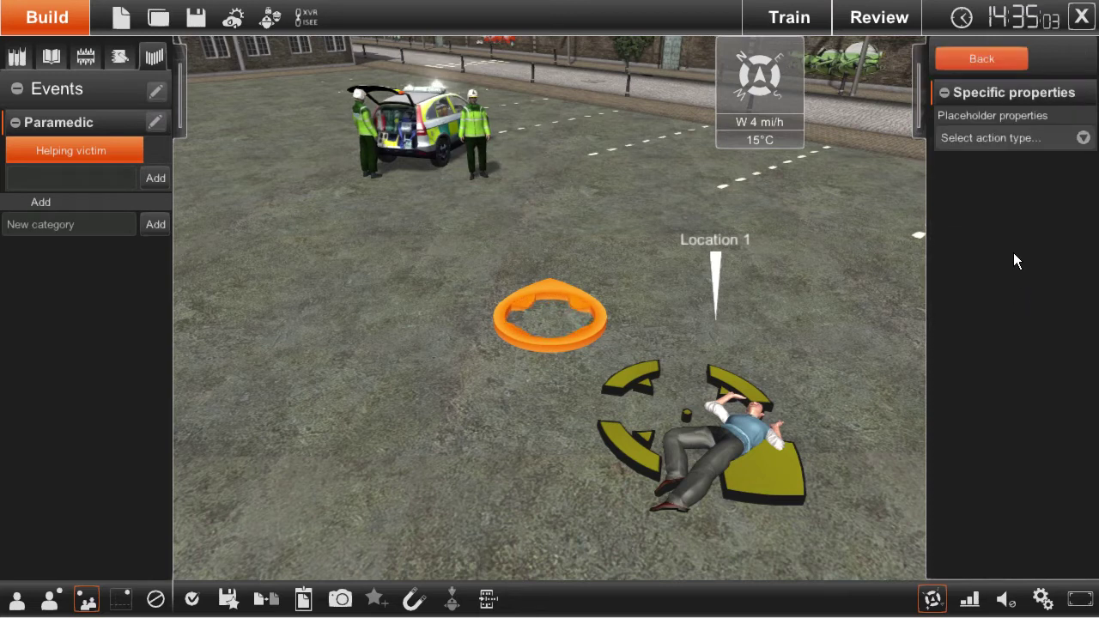
click(1018, 145)
scroll(1083, 258, down, 3)
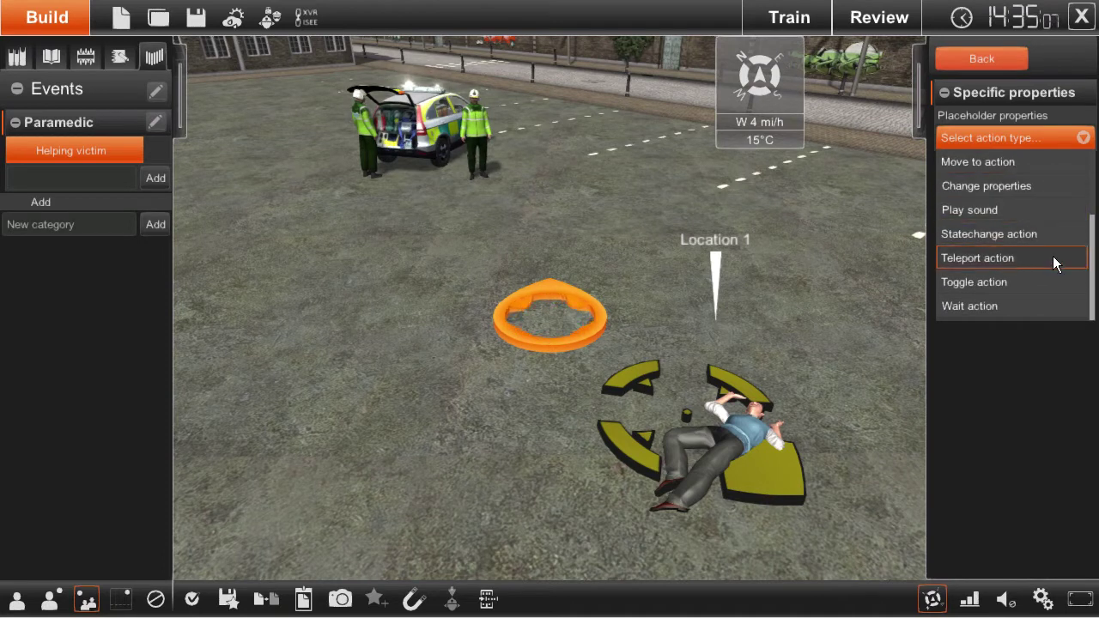
click(1028, 236)
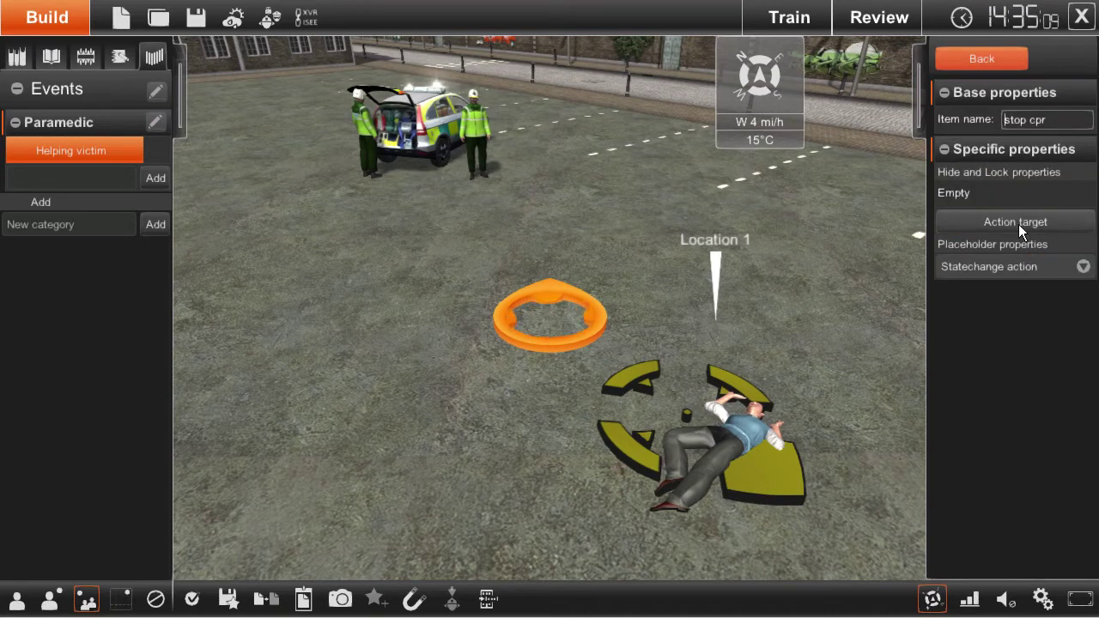
Target the stop cpr action at the same paramedic with the state Standing, and return to the event's sequences
click(1018, 224)
click(477, 162)
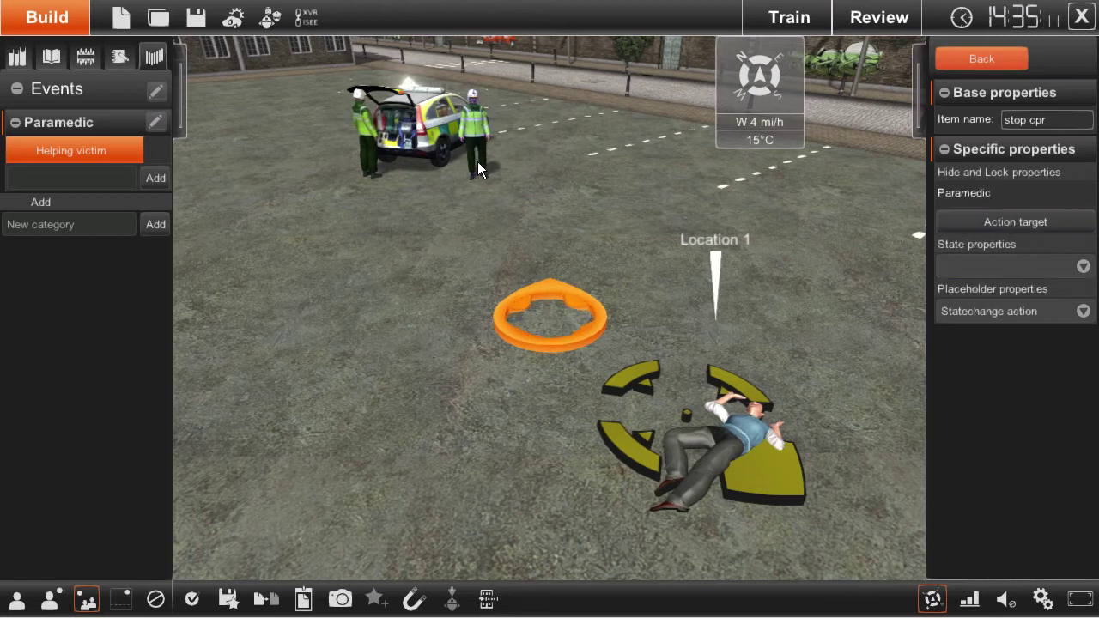
click(974, 264)
click(967, 290)
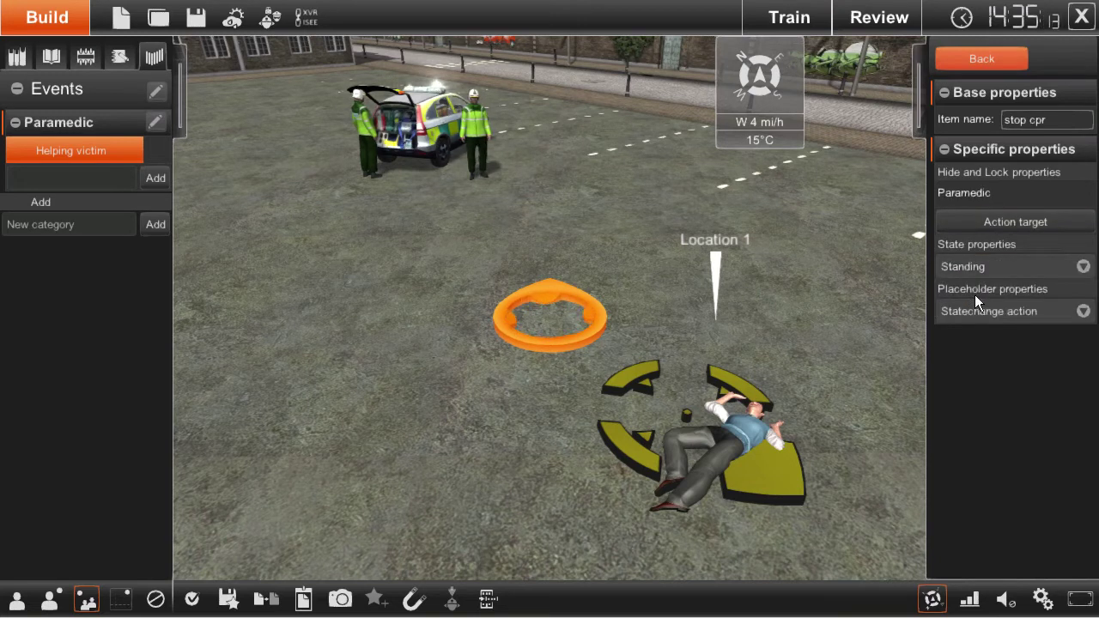
click(982, 60)
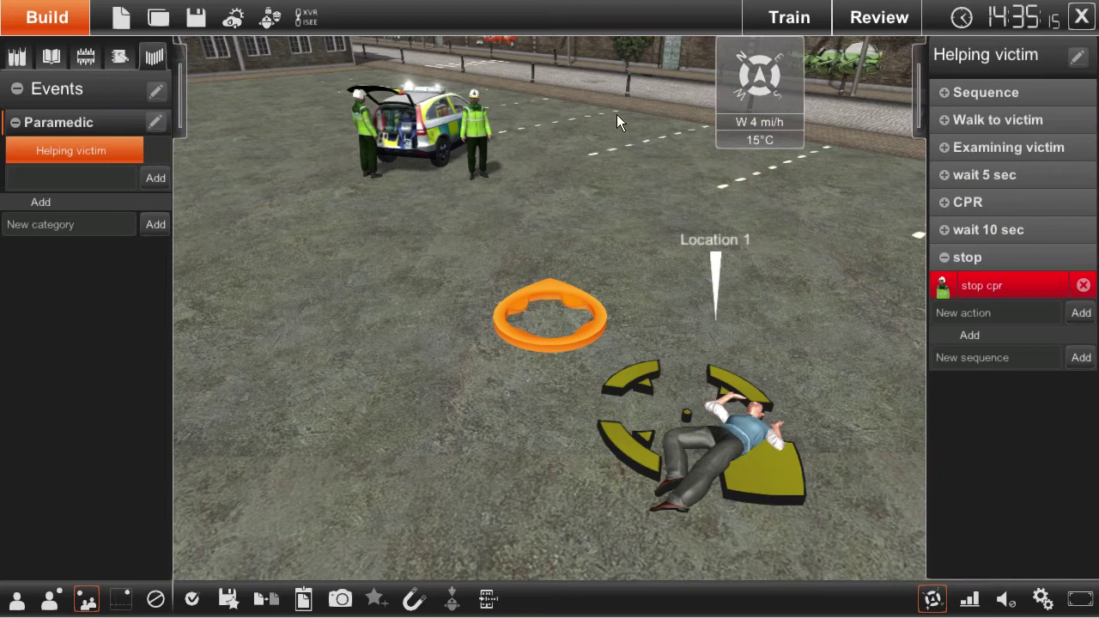
Add an action named "walk away" to the stop sequence and set its type to Move to action
click(1081, 314)
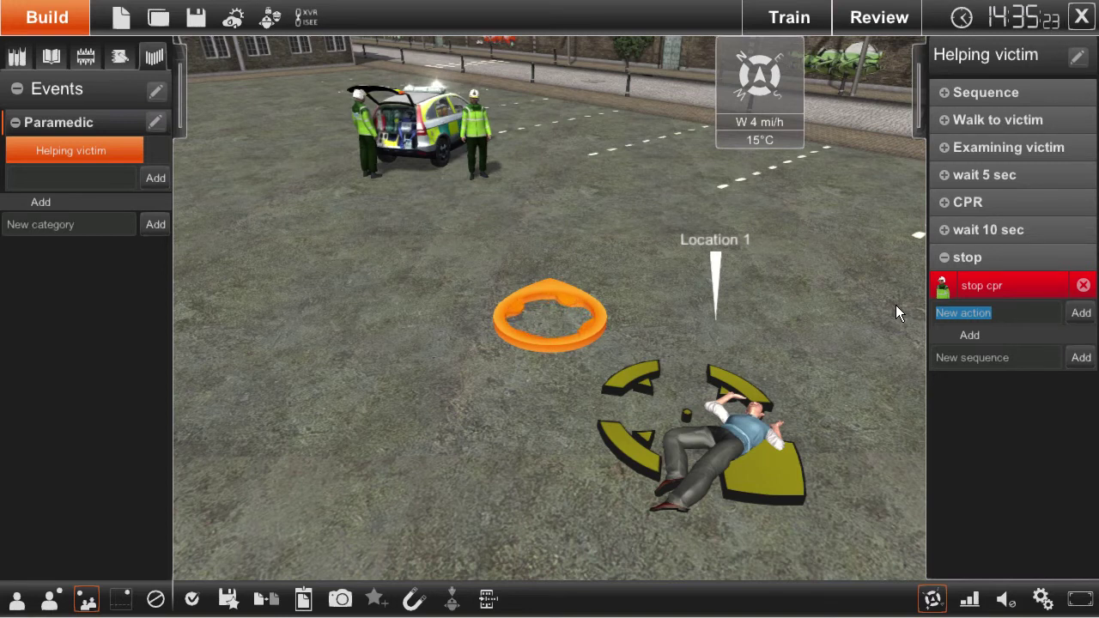
text(walk )
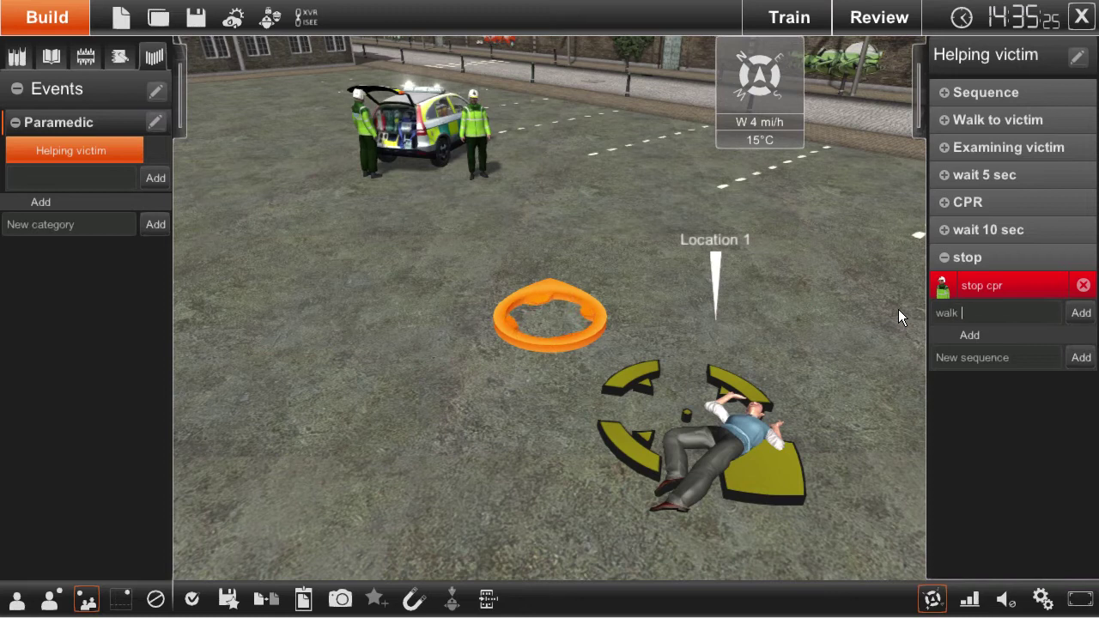
text(away)
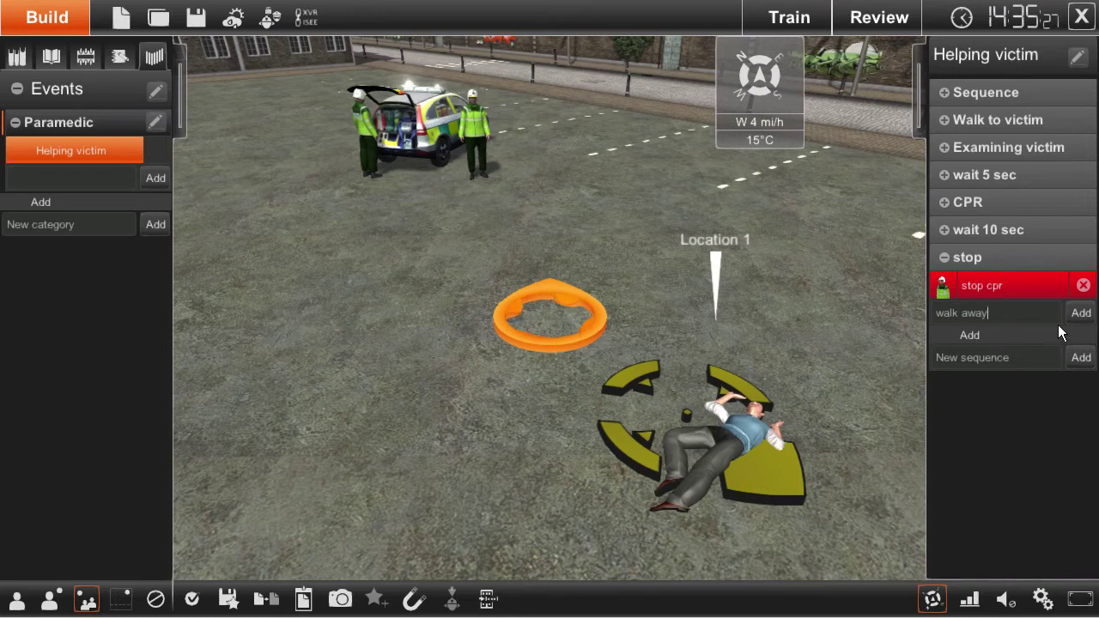
click(1081, 315)
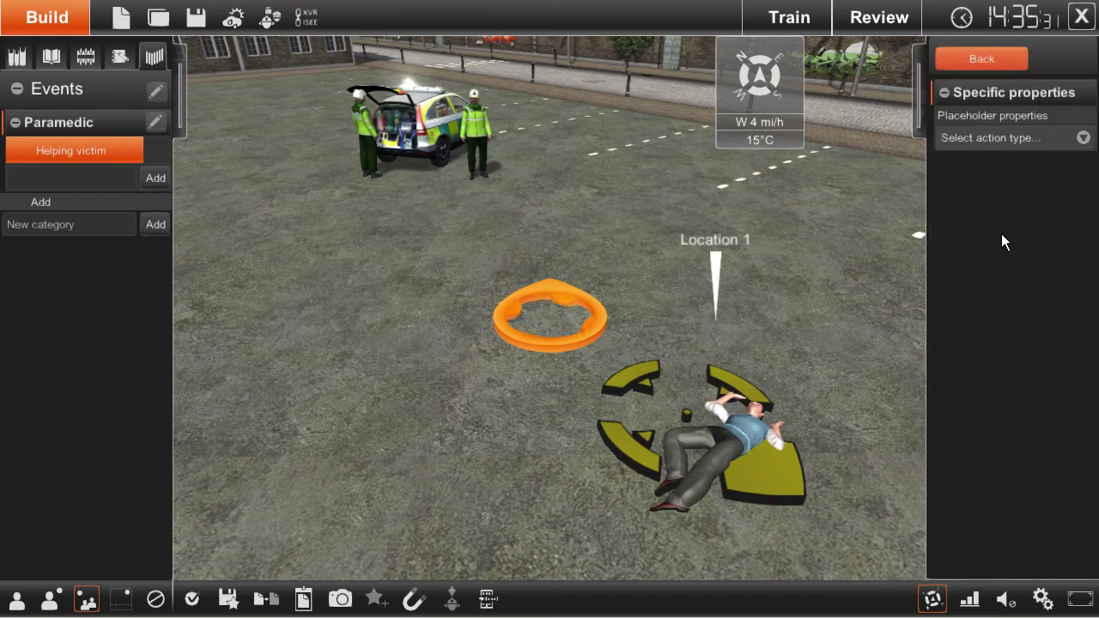
click(1011, 135)
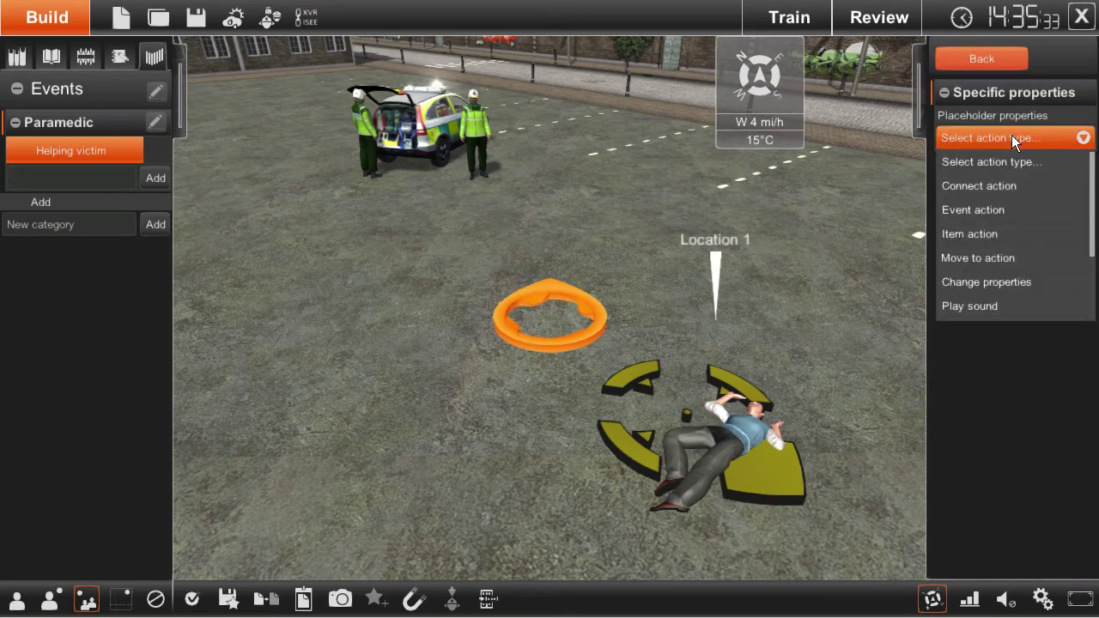
scroll(1092, 255, down, 2)
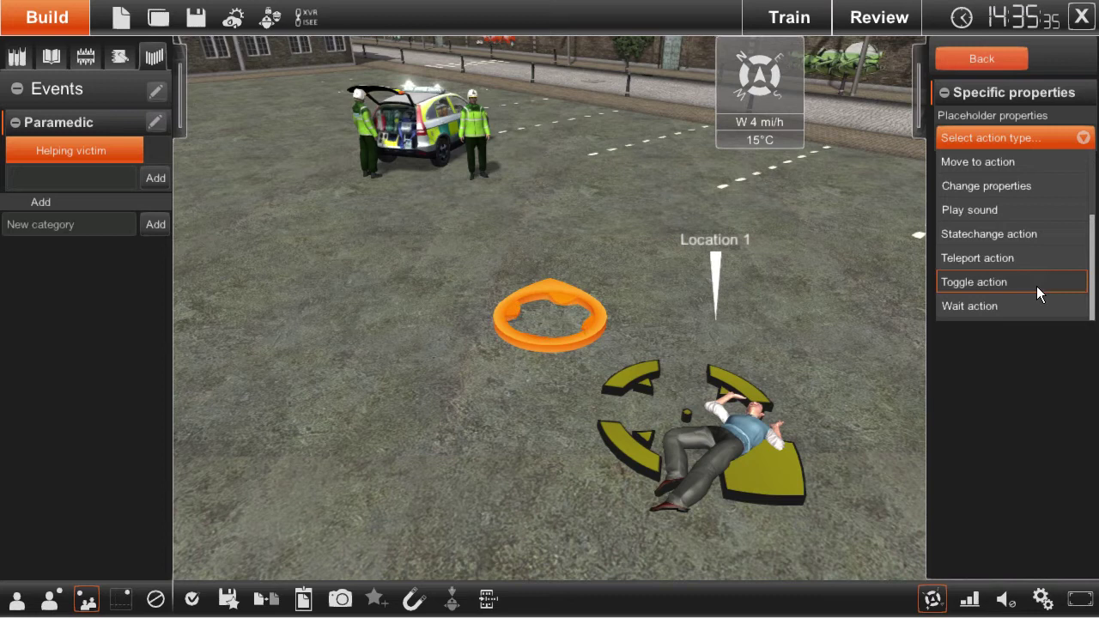
click(975, 163)
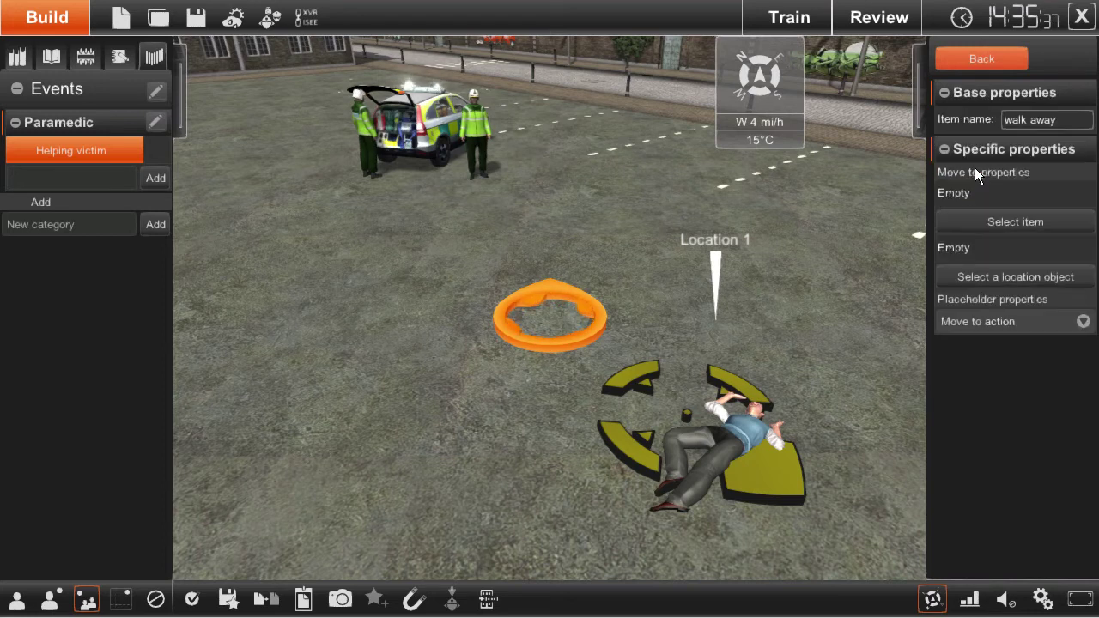
Make the walk away action move the same paramedic to the other paramedic by the open tailgate, and return to the event's sequences
click(1015, 220)
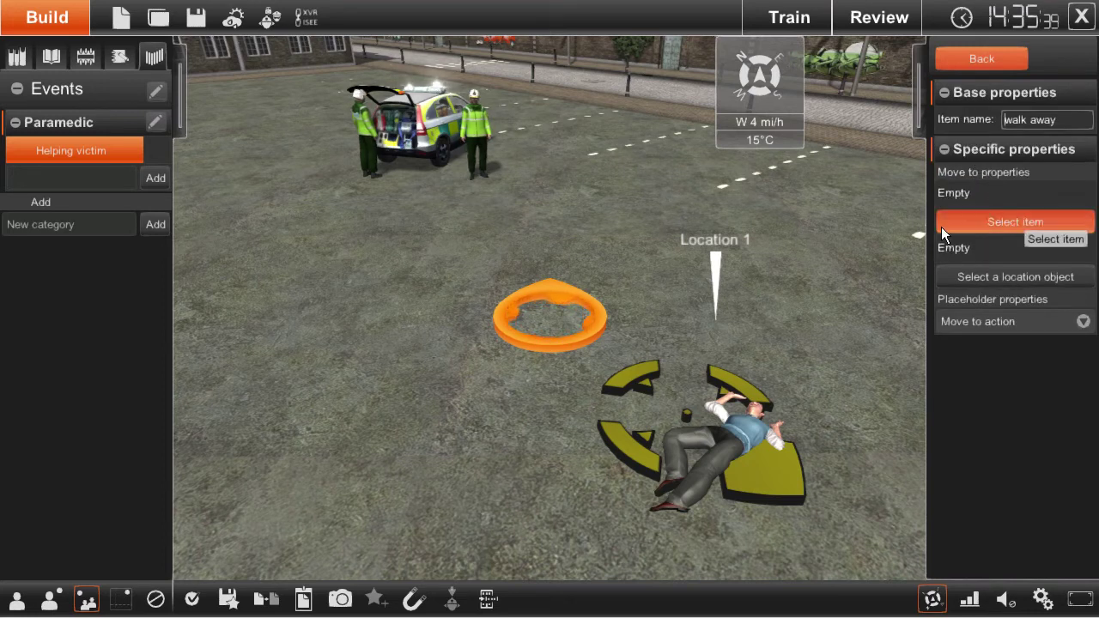
click(477, 135)
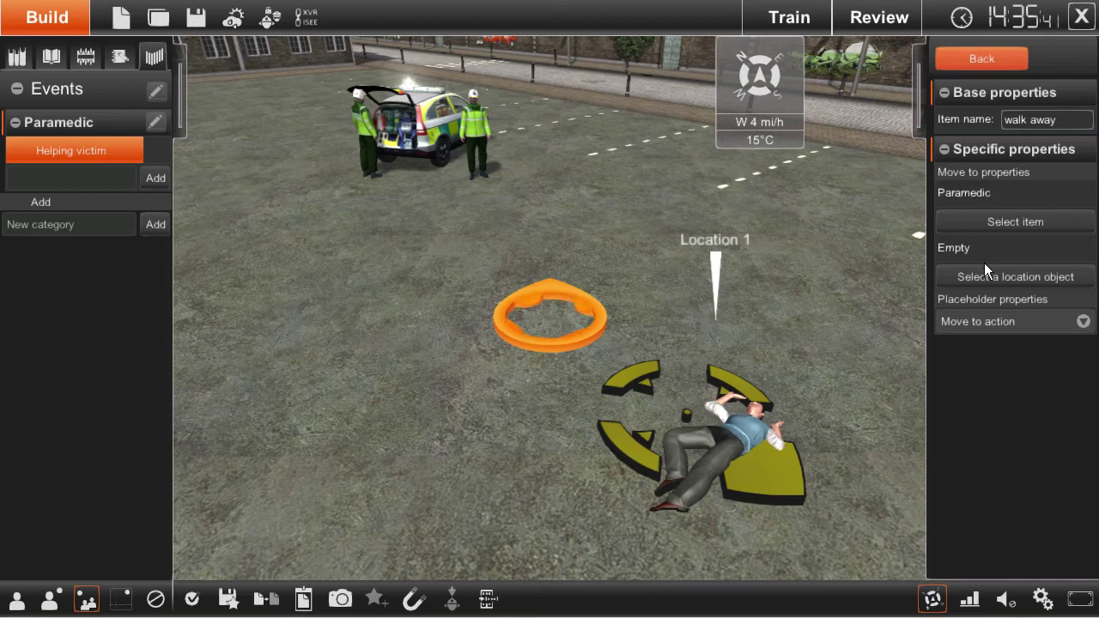
click(959, 282)
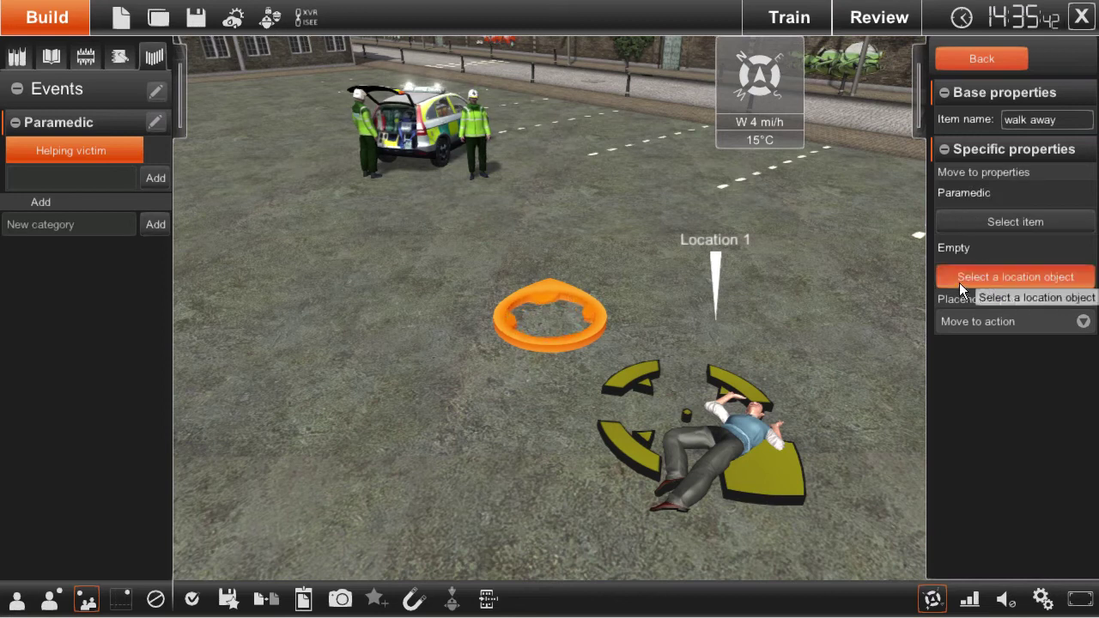
click(371, 161)
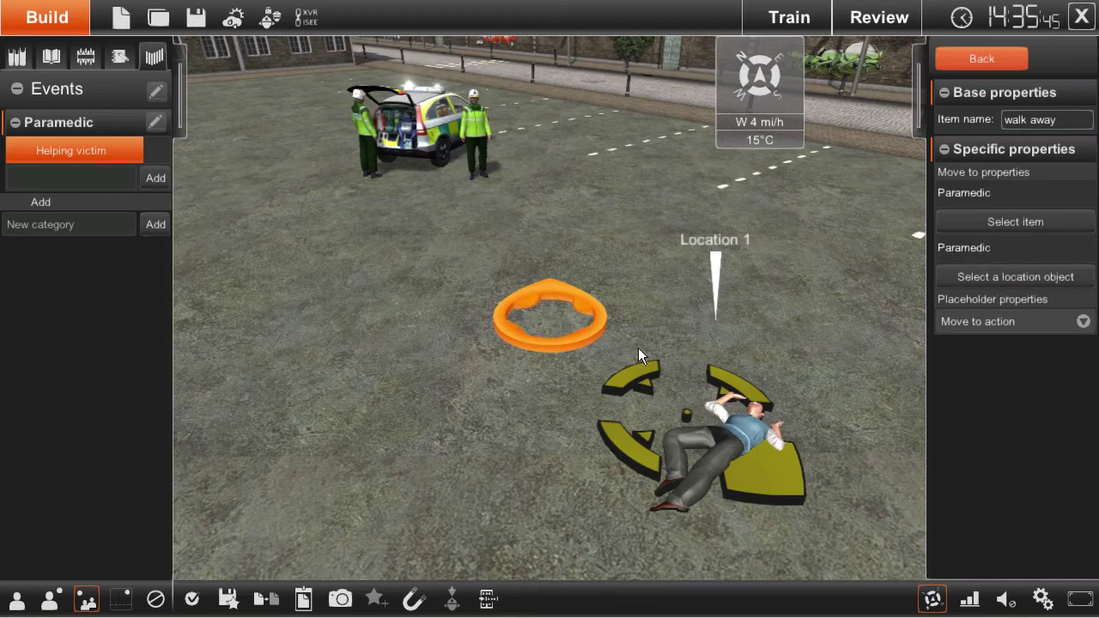
click(972, 63)
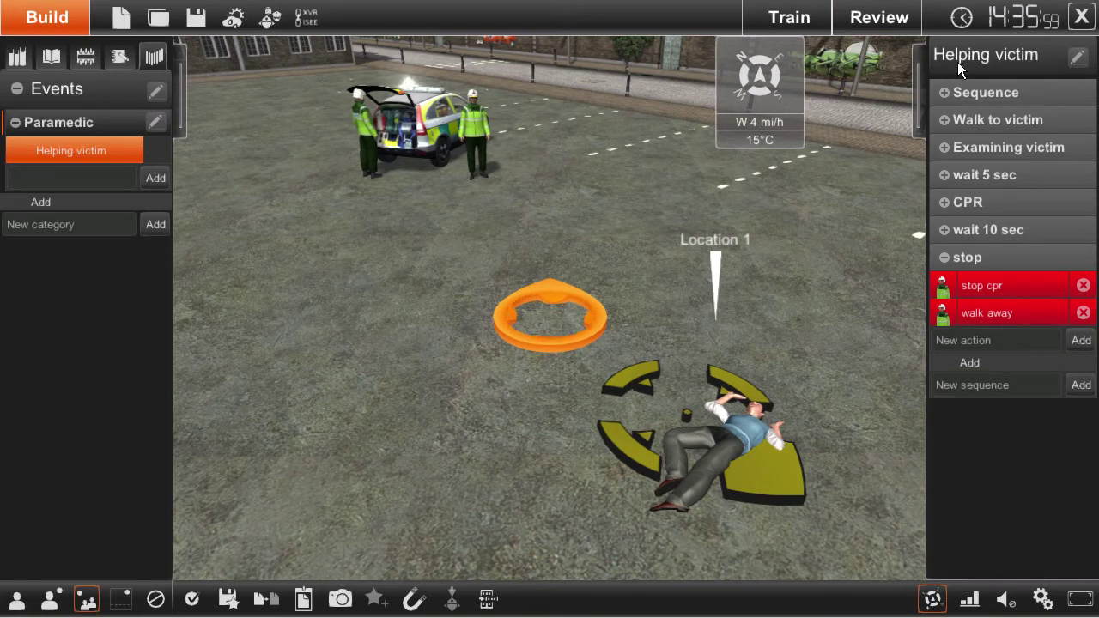
Review the actions inside each sequence of the Helping victim event, from Walk to victim through stop
click(943, 119)
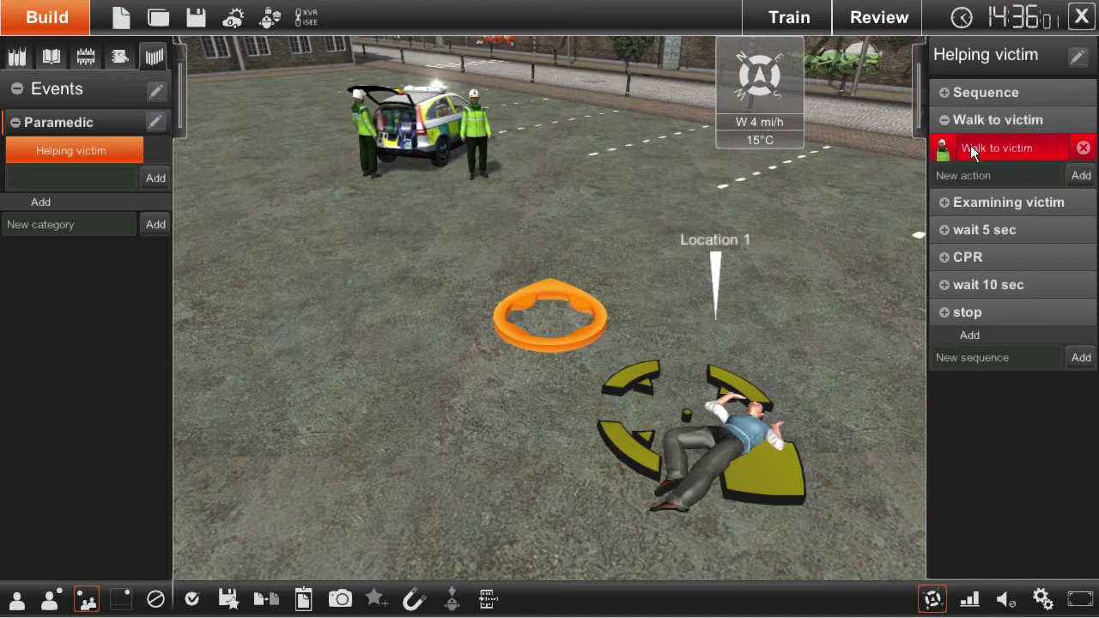
click(944, 200)
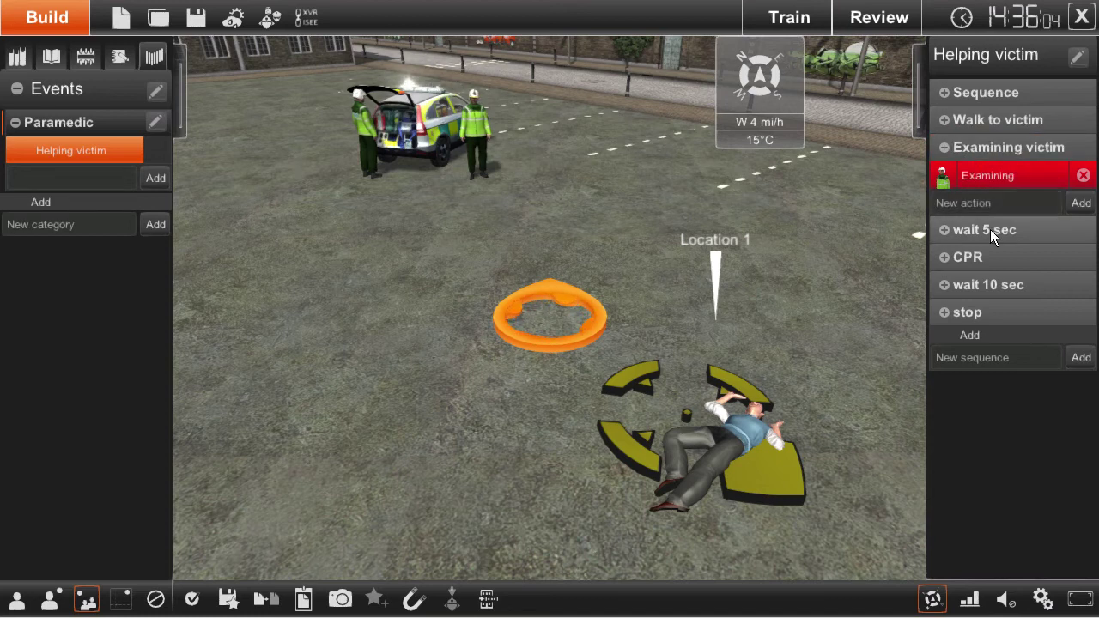
click(944, 228)
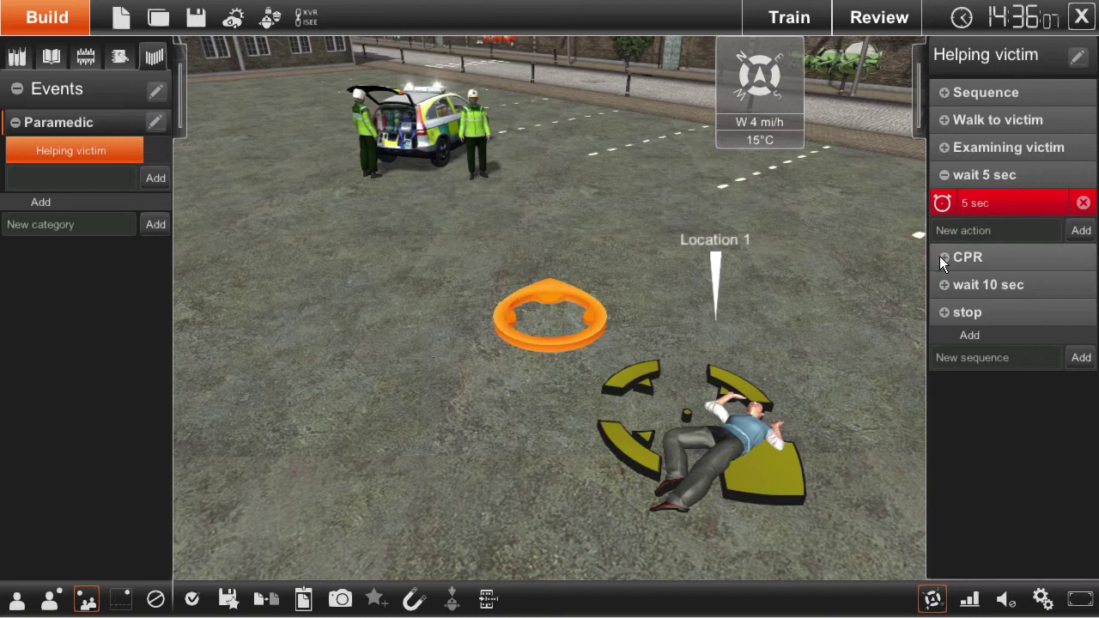
click(943, 257)
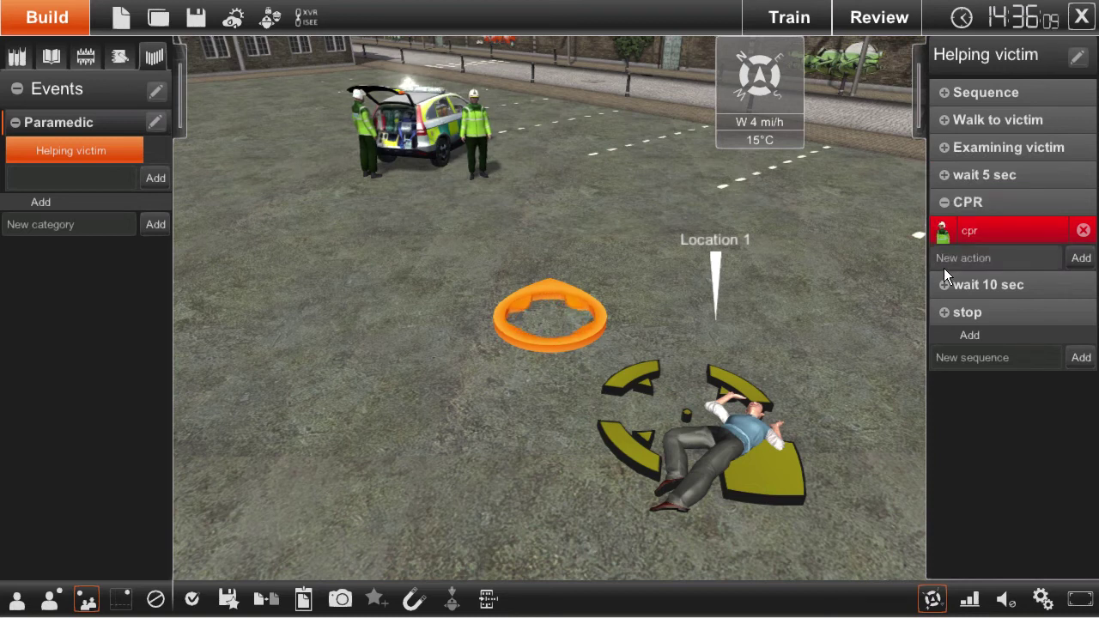
click(944, 285)
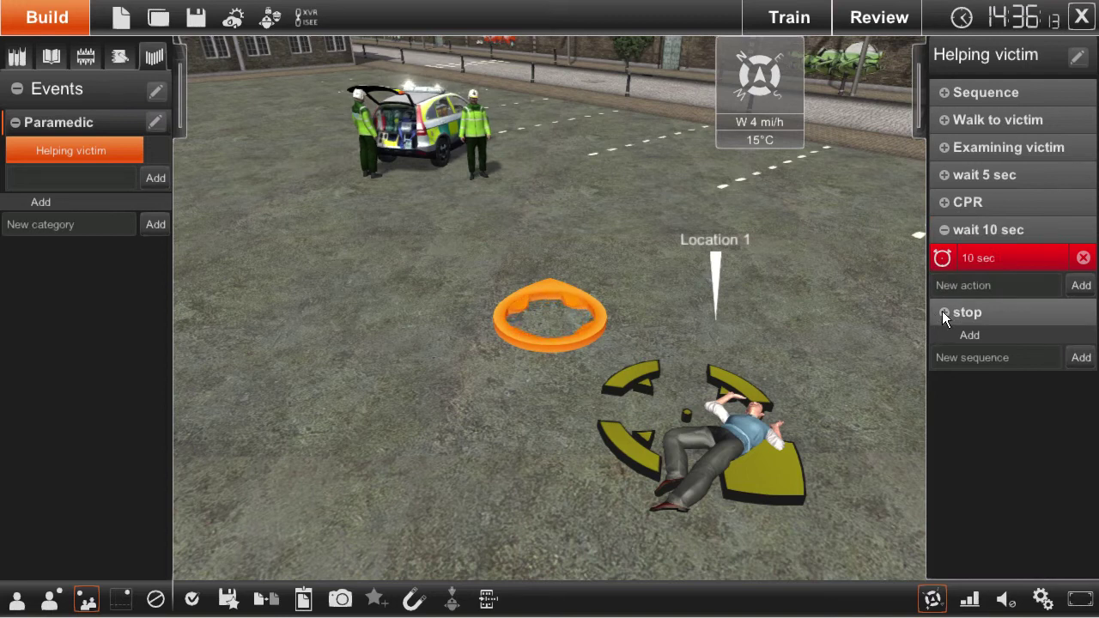
click(943, 313)
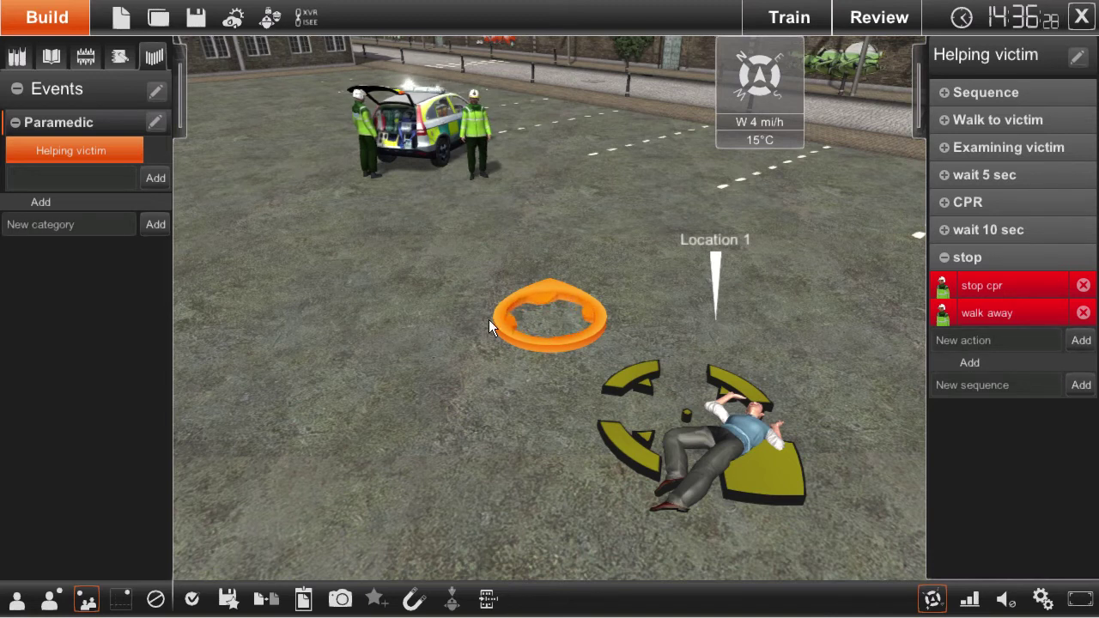
Switch to Train mode, start the training session and play the Helping victim event
click(777, 17)
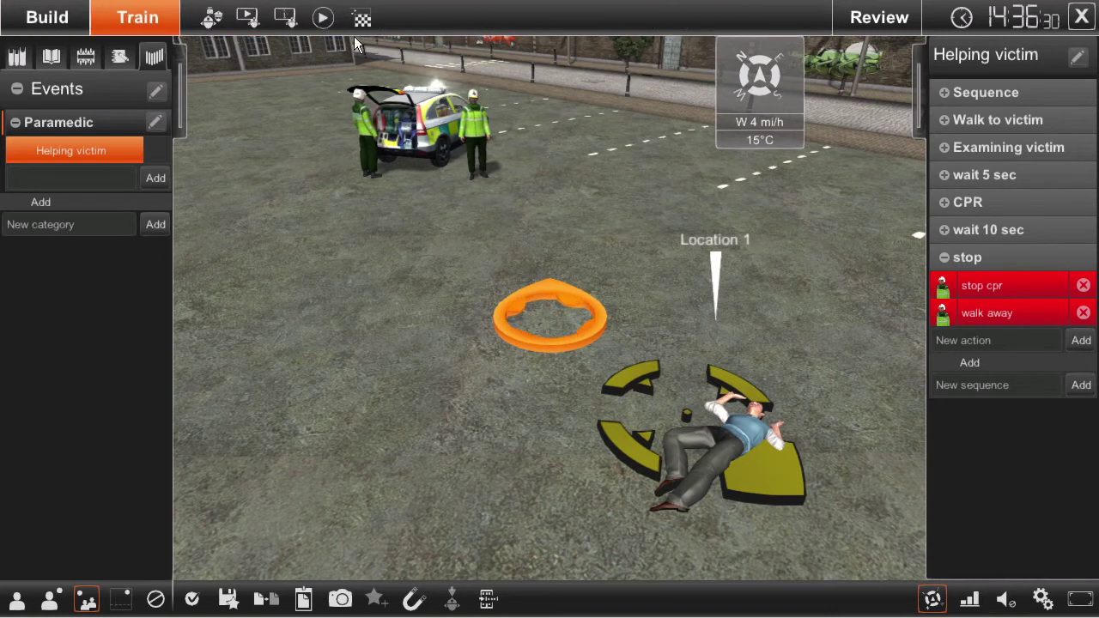
click(318, 17)
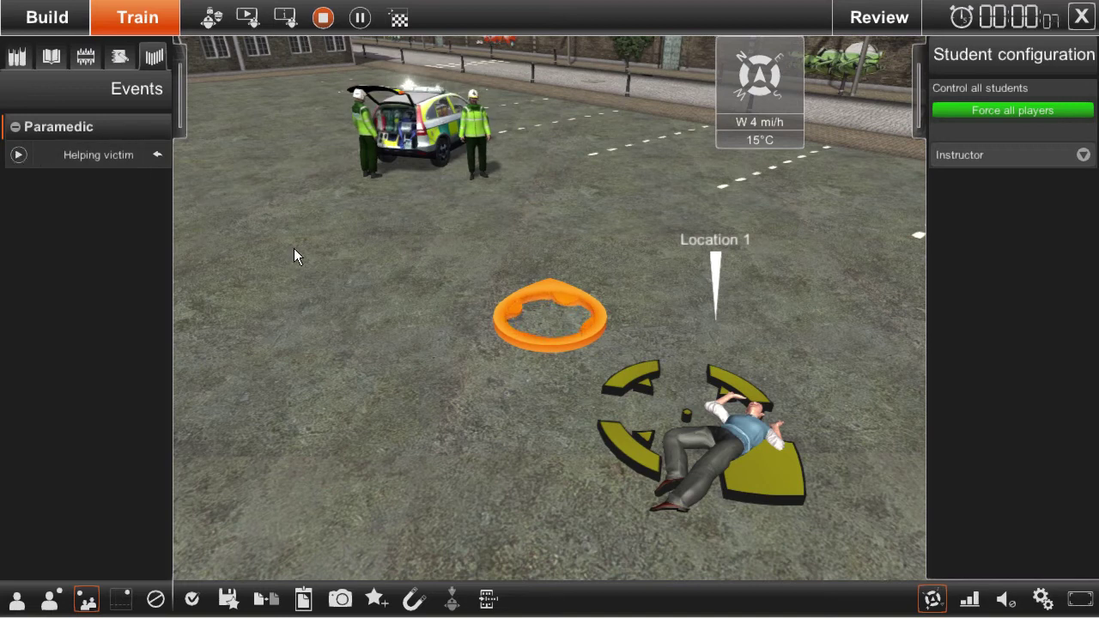
click(18, 155)
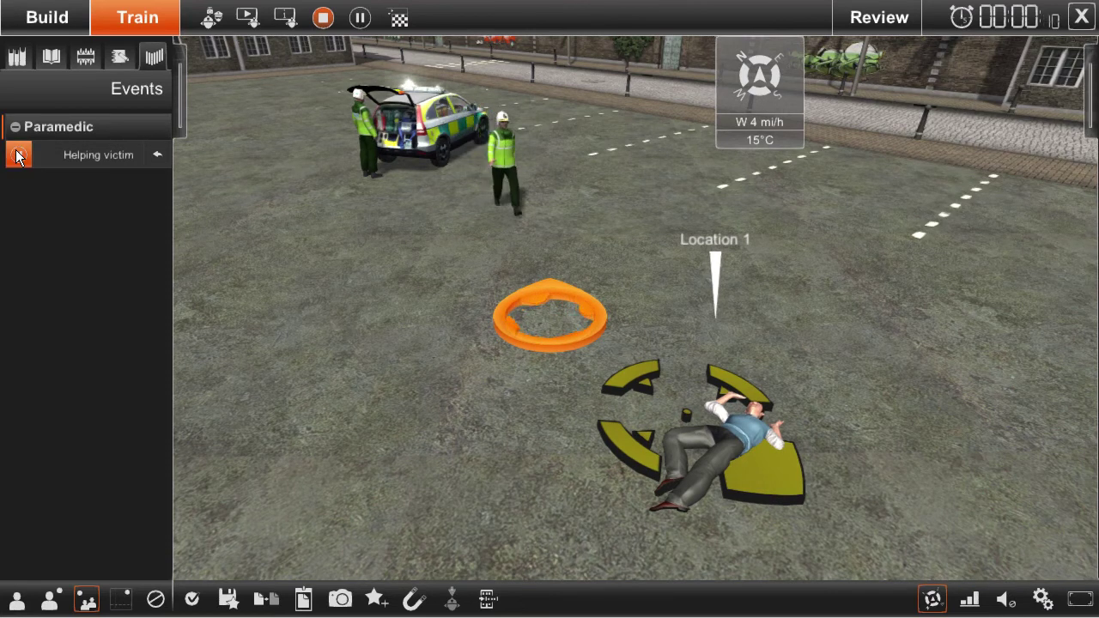